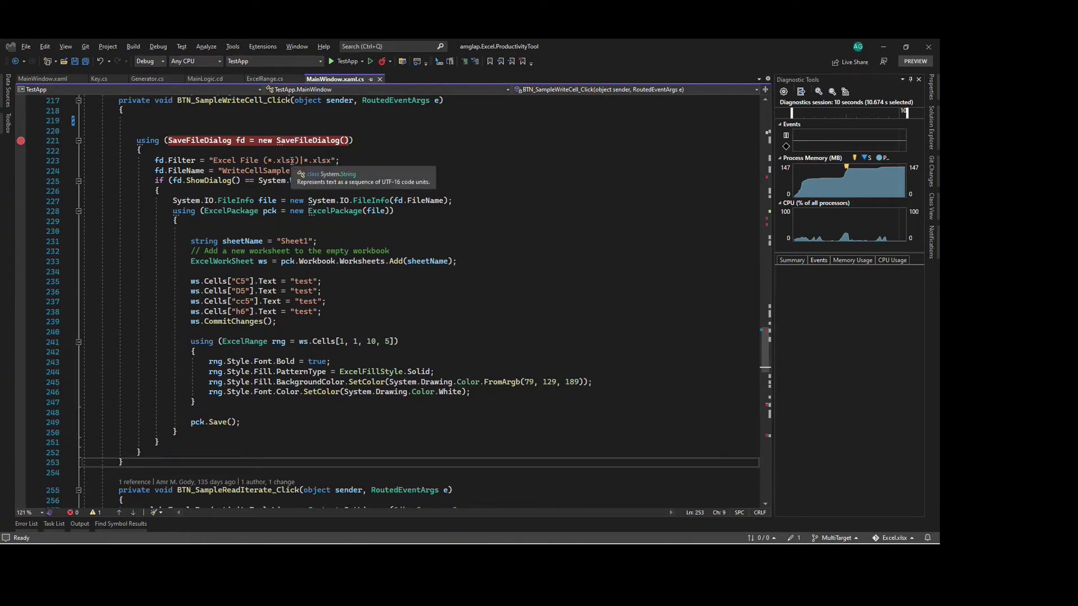
# - Debug TestApp, trigger Write Cell, and step until Save As proposes WriteCellSample.xlsx
pyautogui.click(343, 63)
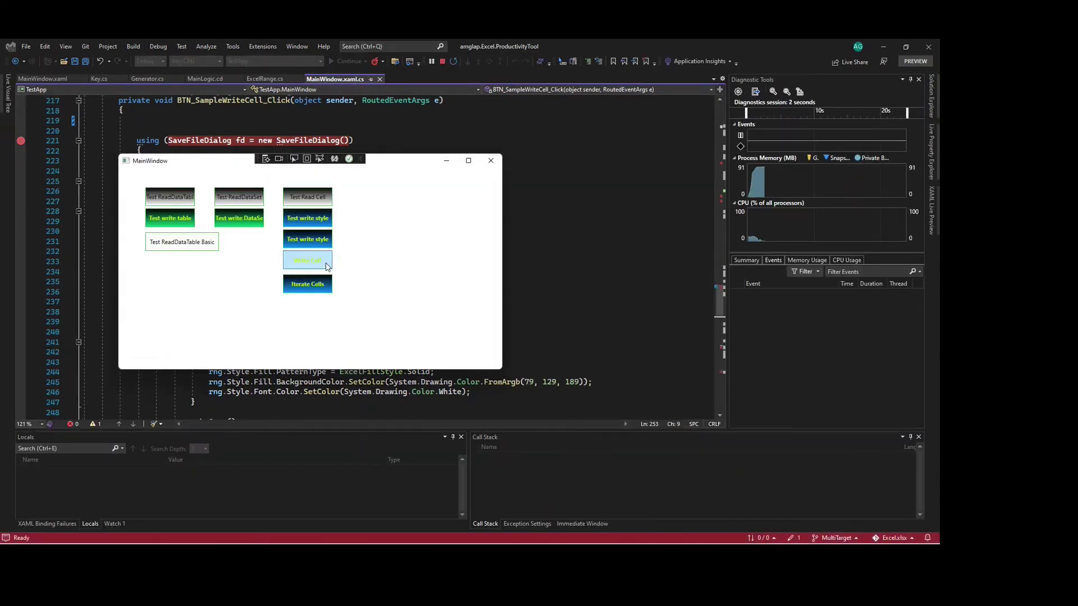
pyautogui.click(301, 266)
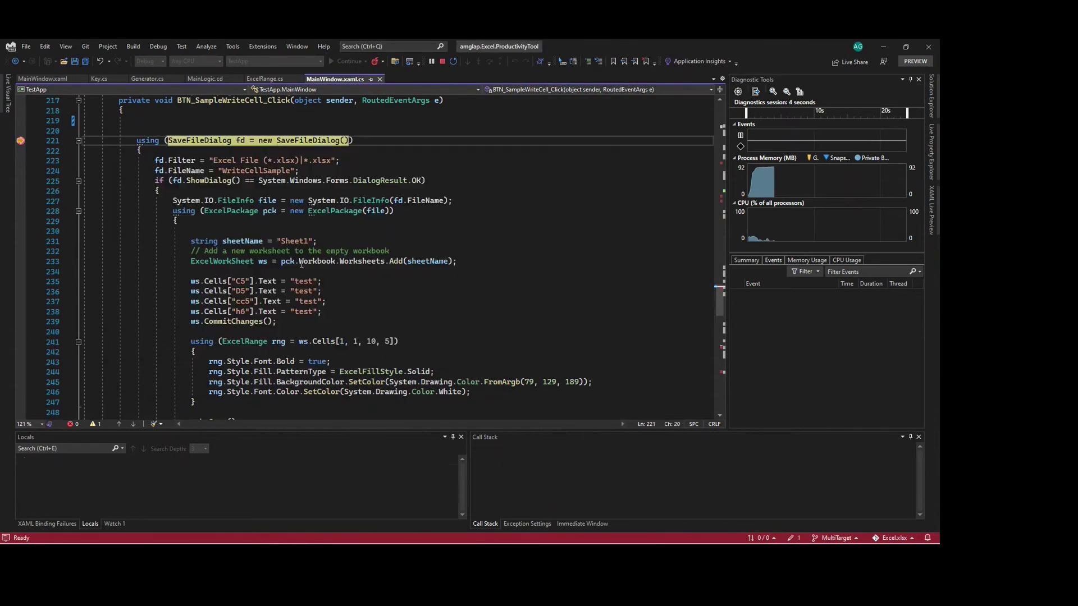
pyautogui.click(301, 263)
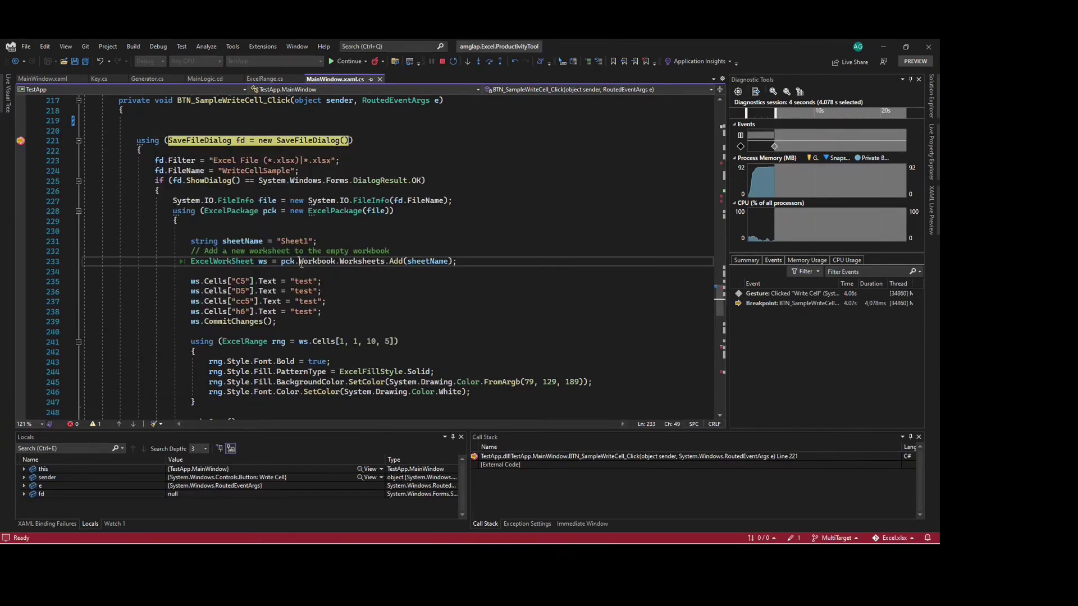
pyautogui.press('F10')
pyautogui.press('F10')
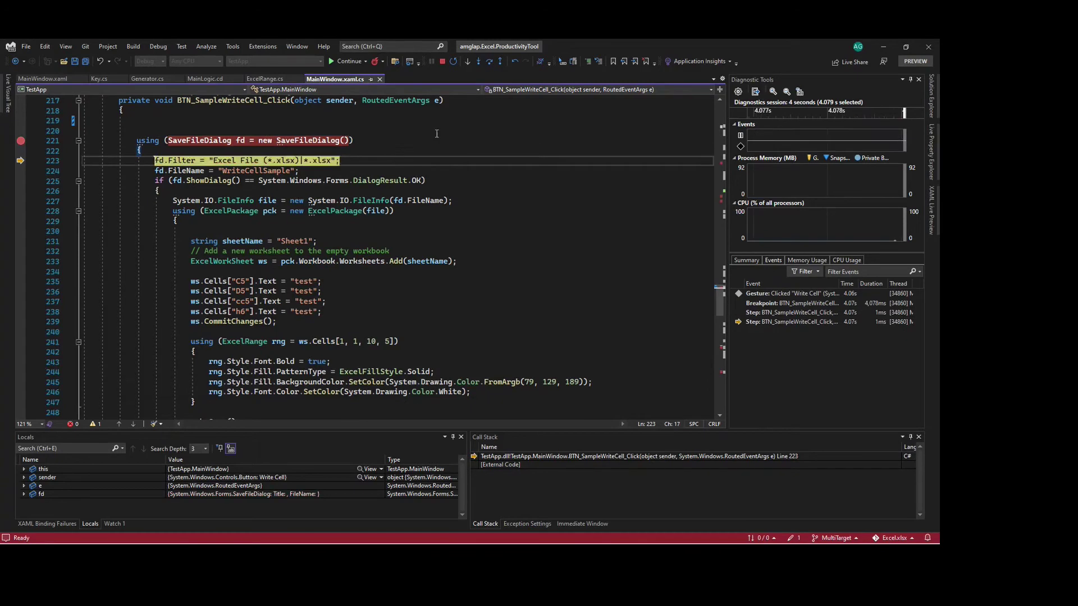
pyautogui.press('F10')
pyautogui.press('F10')
pyautogui.press('F10')
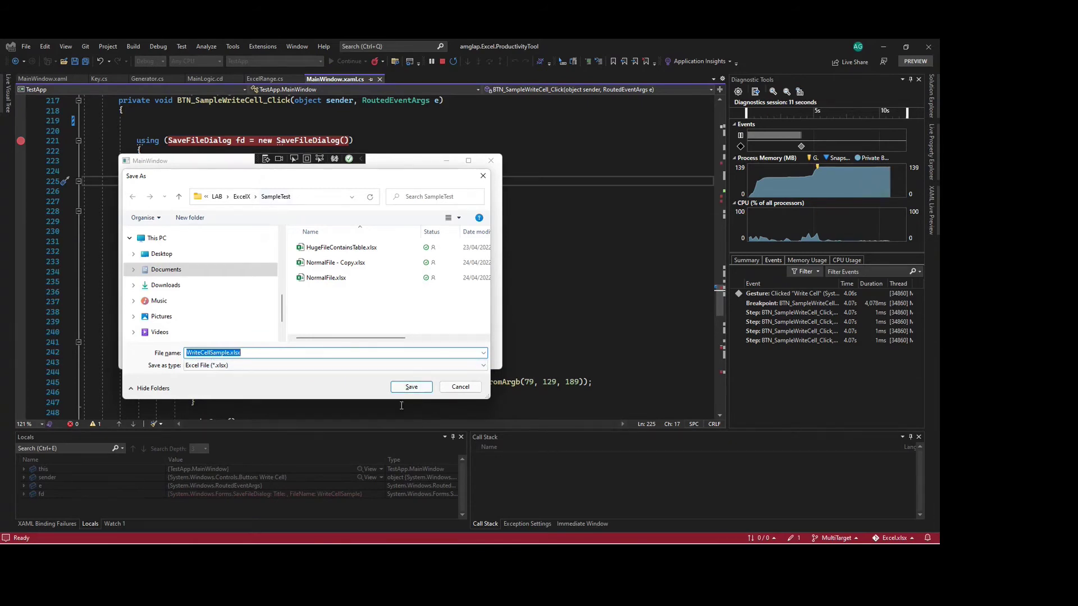
# - Accept WriteCellSample.xlsx as the file name and step on to the ExcelPackage creation line
pyautogui.click(415, 392)
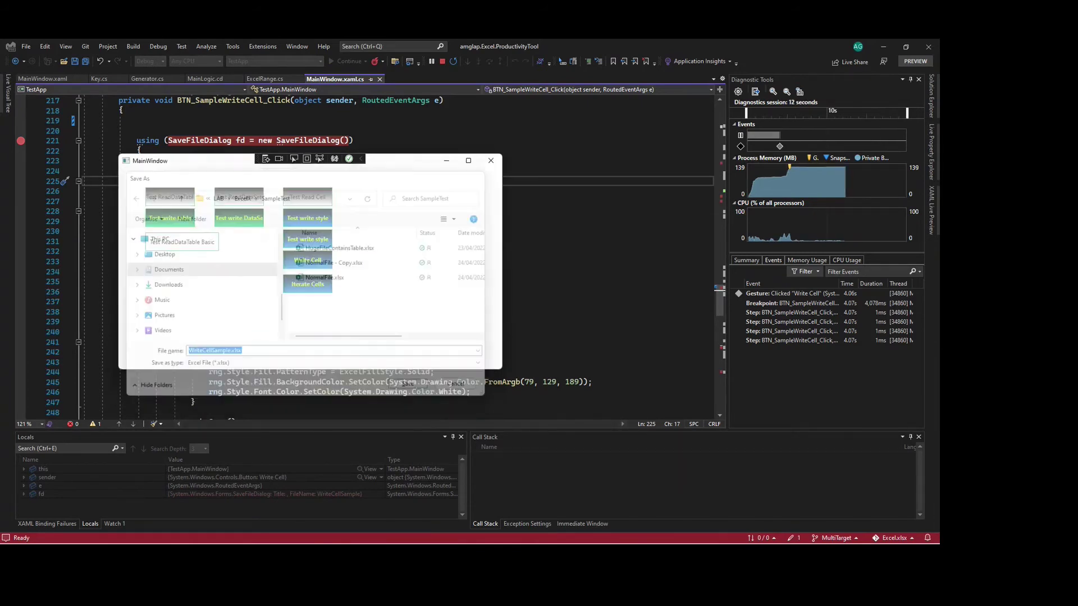
pyautogui.press('F10')
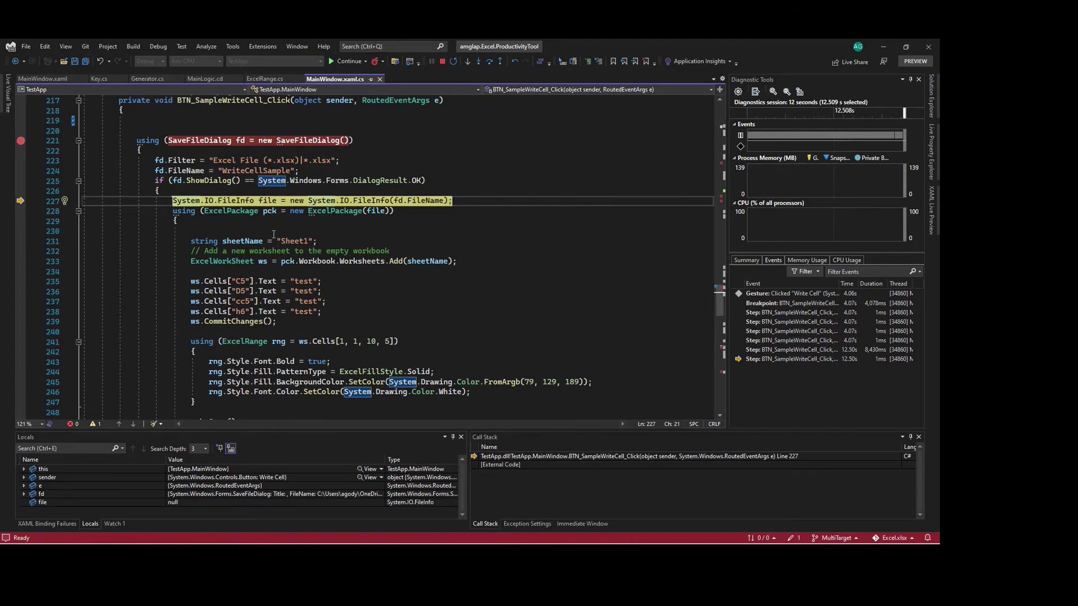
pyautogui.press('F10')
pyautogui.scroll(-1, 337, 211)
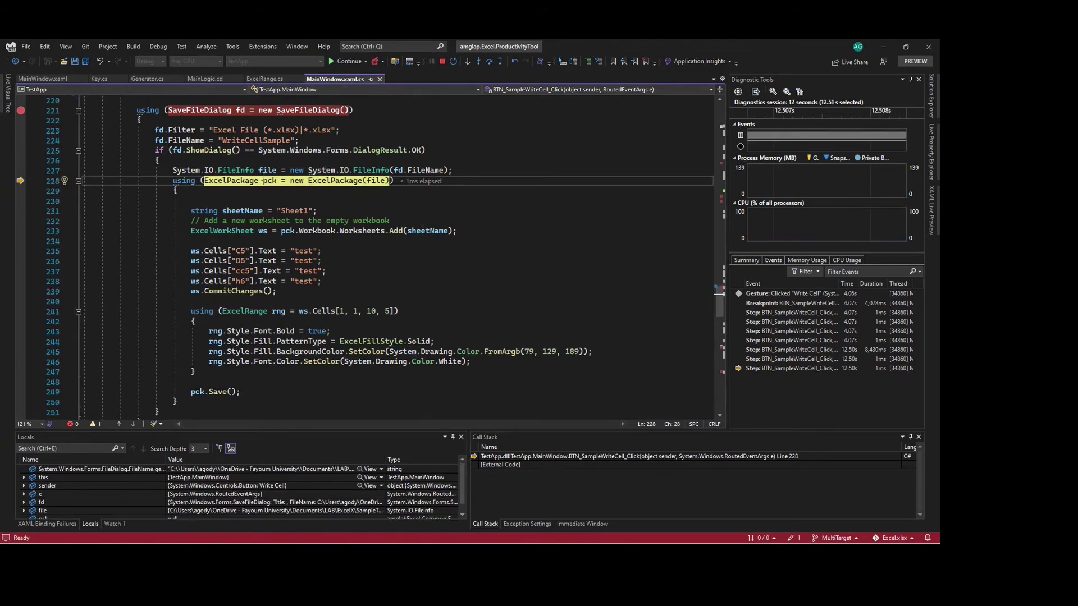
# - Step through the package setup and sheet name declaration to the add-worksheet line
pyautogui.press('F10')
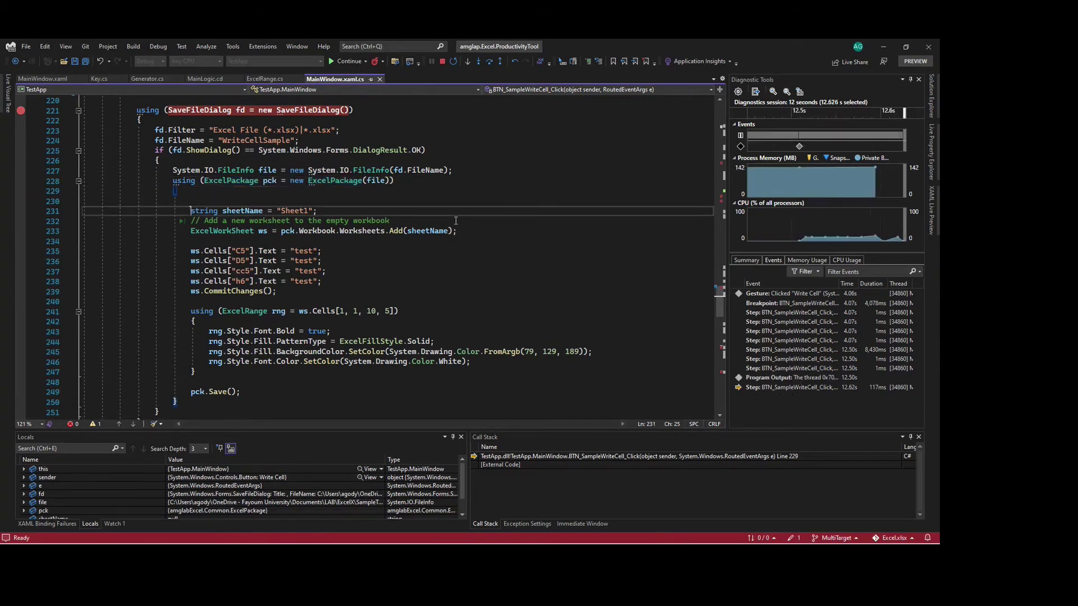
pyautogui.press('F10')
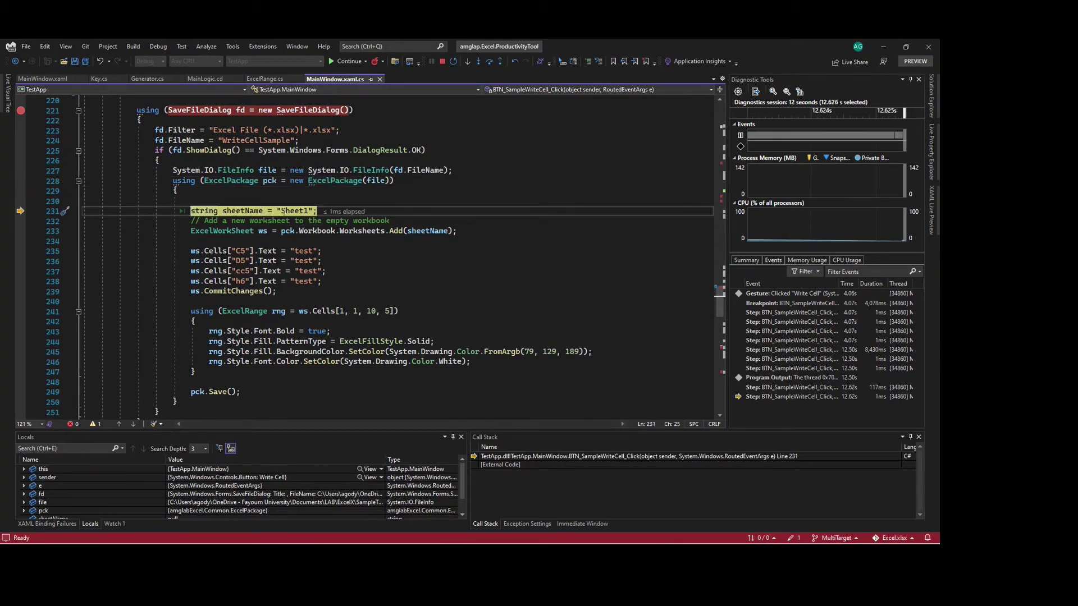
pyautogui.press('F10')
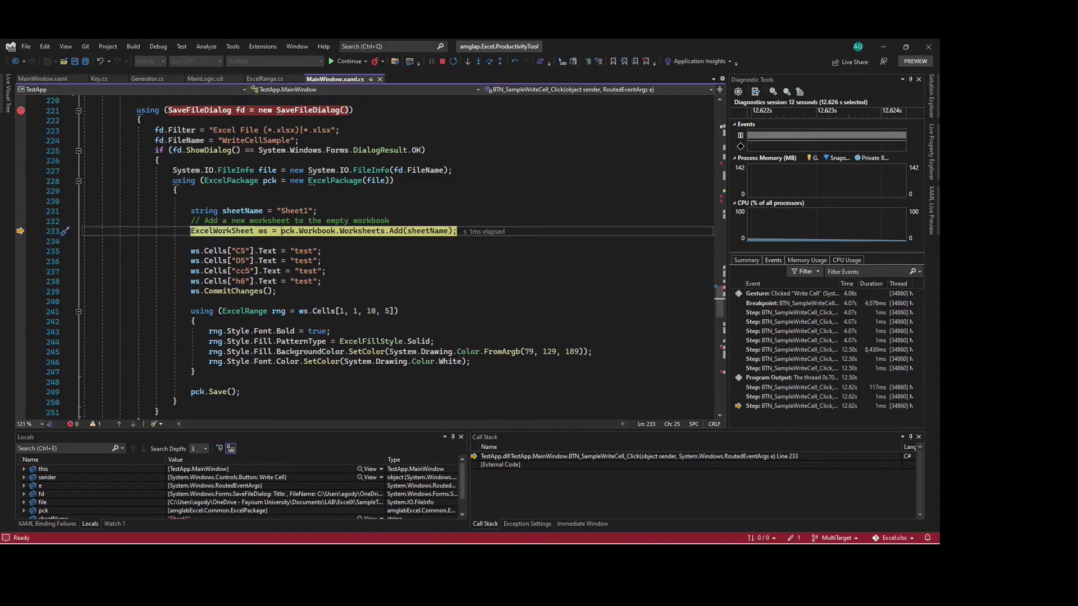
# - Highlight the workbook reference and Sheet1 declaration, inspect sheetName, then step to the first cell write
pyautogui.moveTo(282, 231); pyautogui.dragTo(395, 240)
pyautogui.click(423, 233)
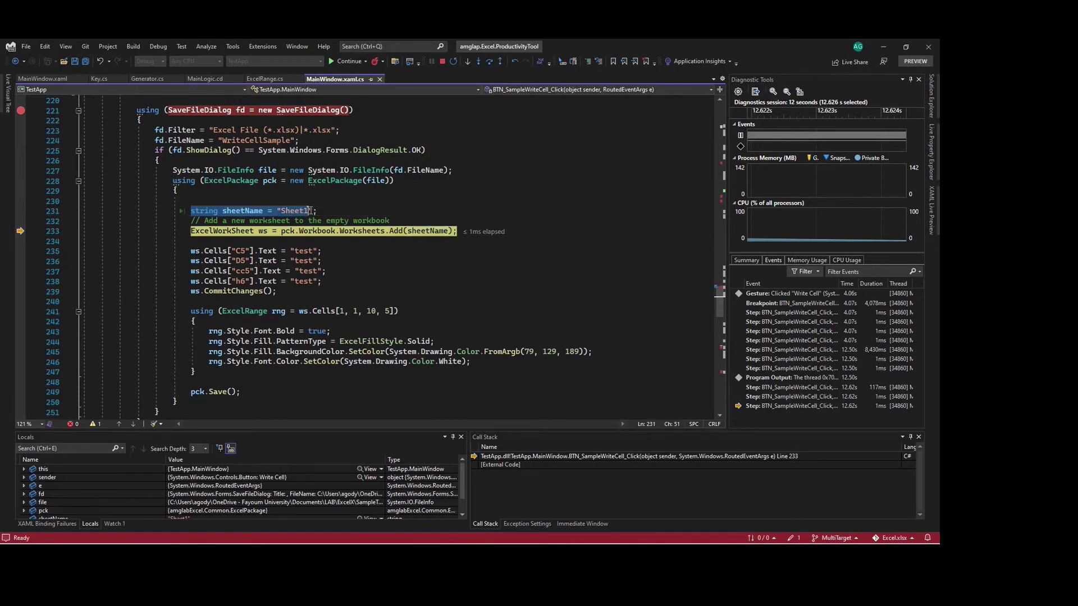
pyautogui.moveTo(190, 211); pyautogui.dragTo(311, 211)
pyautogui.moveTo(314, 231)
pyautogui.moveTo(262, 231)
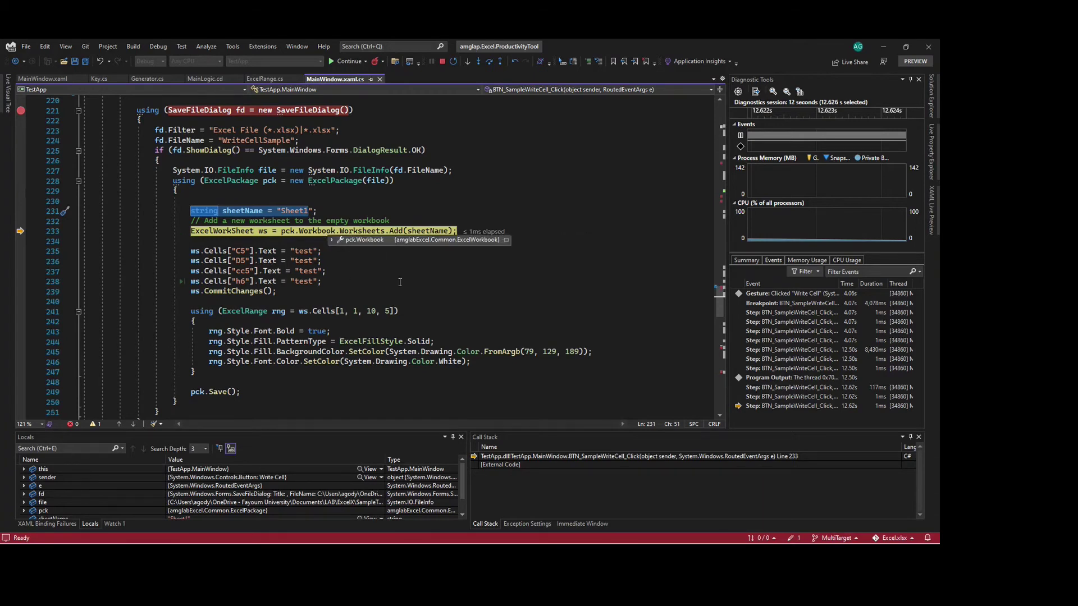
pyautogui.press('F10')
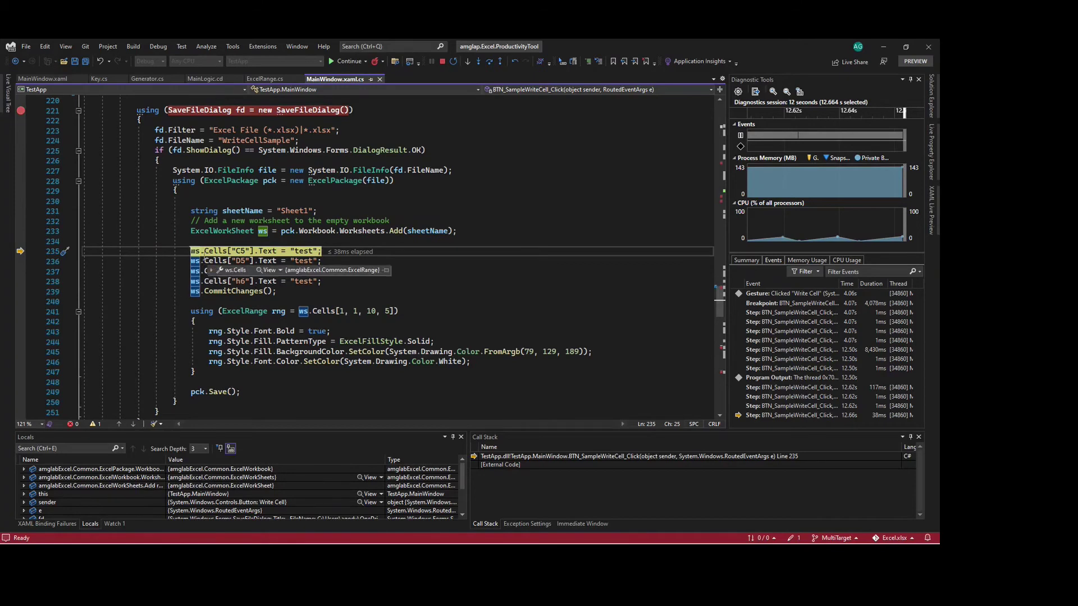
pyautogui.click(203, 251)
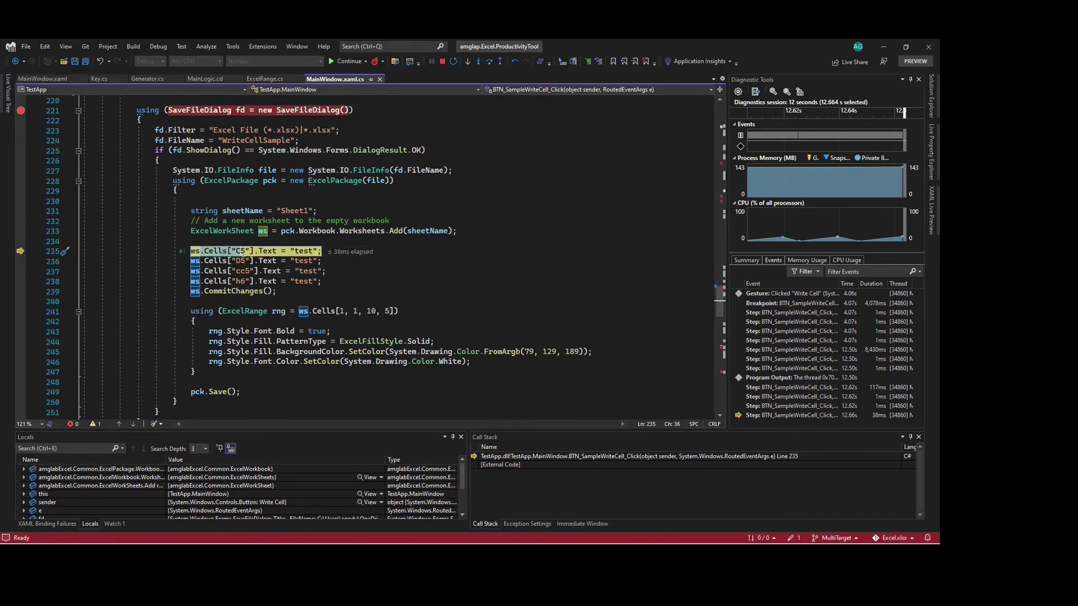
# - Undo an accidental drag of Cells and highlight the C5 cell address
pyautogui.click(226, 251)
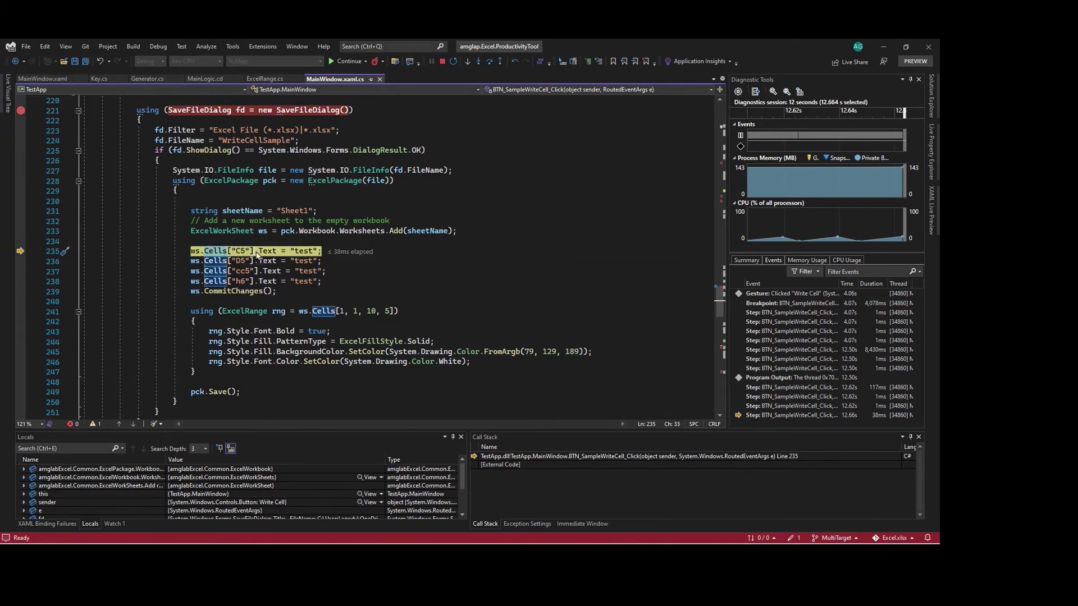
pyautogui.moveTo(217, 251); pyautogui.dragTo(241, 252)
pyautogui.hotkey('ctrl', 'z')
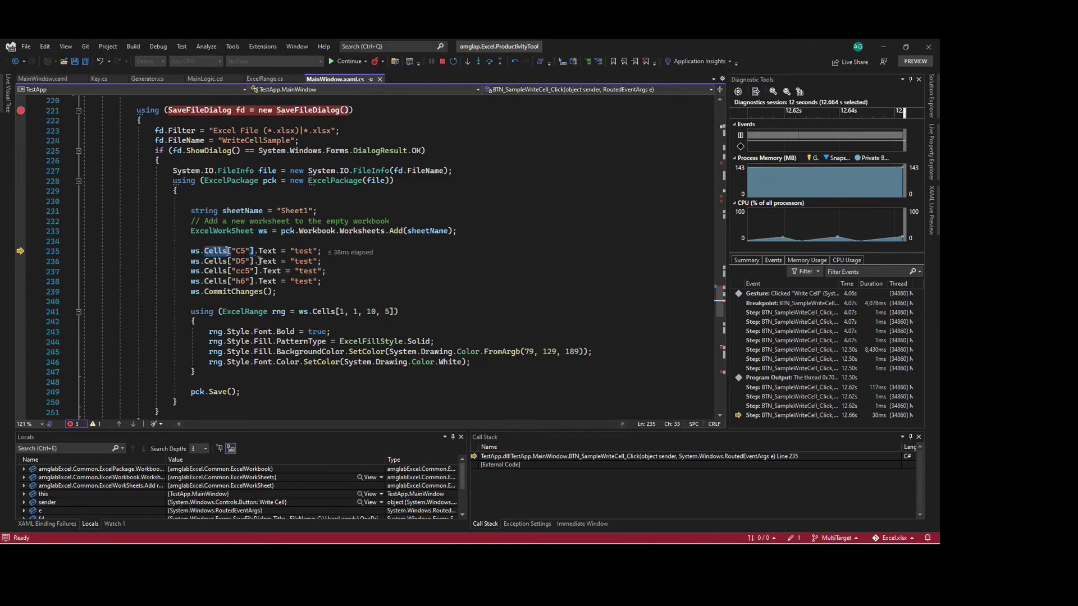
pyautogui.doubleClick(240, 251)
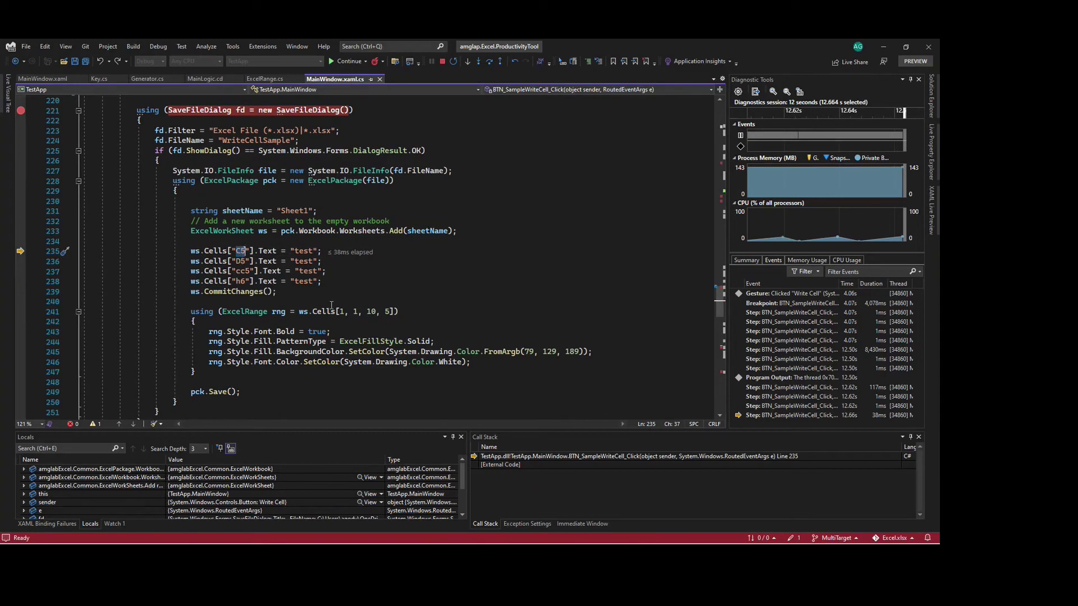
# - Step past the 'test' writes to C5, D5, cc5 and h6 and CommitChanges
pyautogui.press('F10')
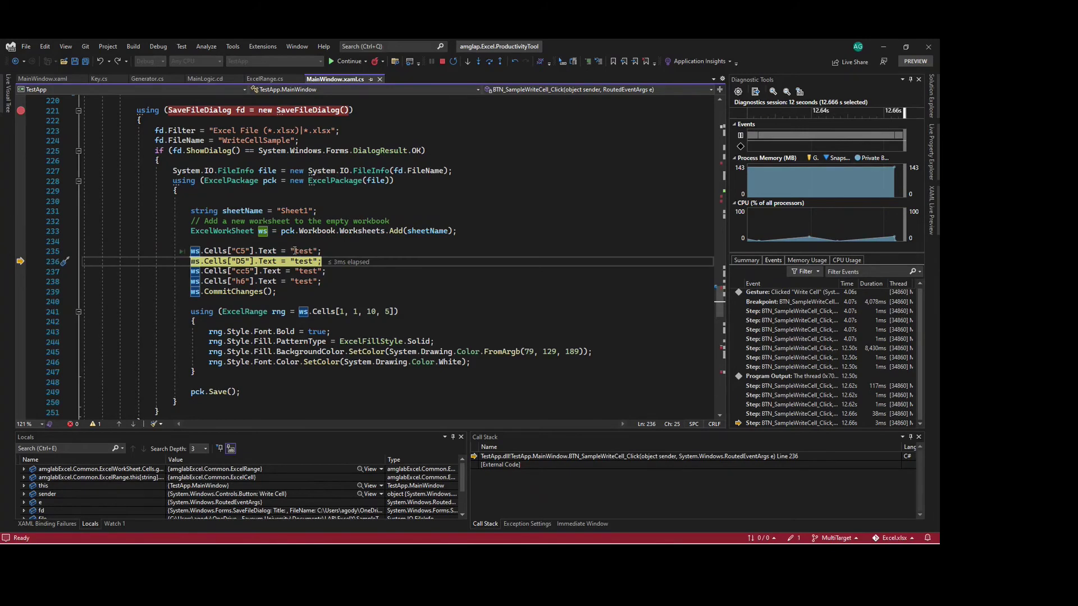
pyautogui.doubleClick(294, 250)
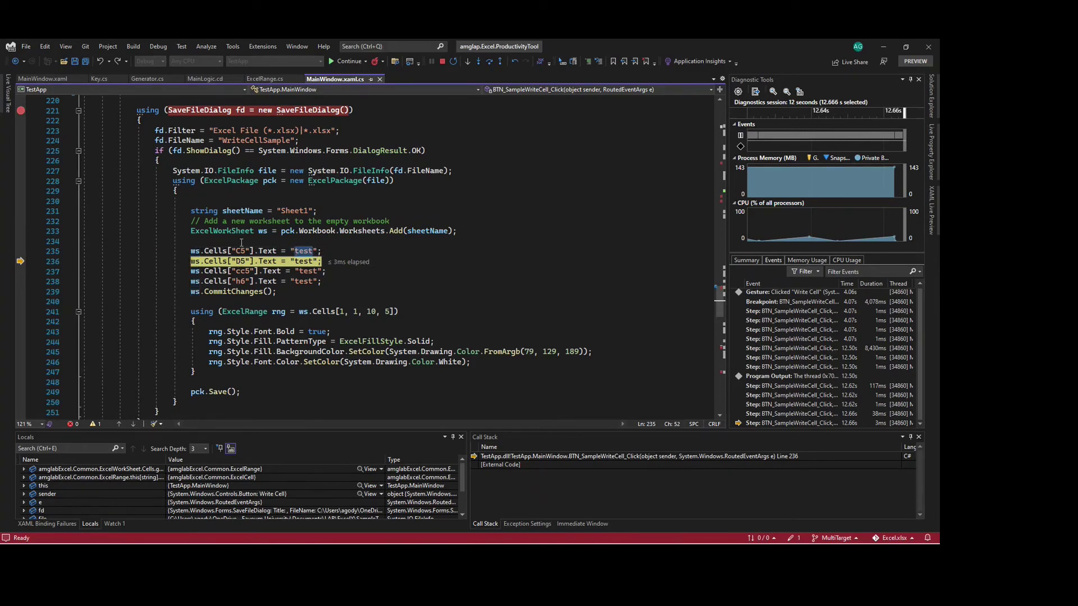
pyautogui.press('F10')
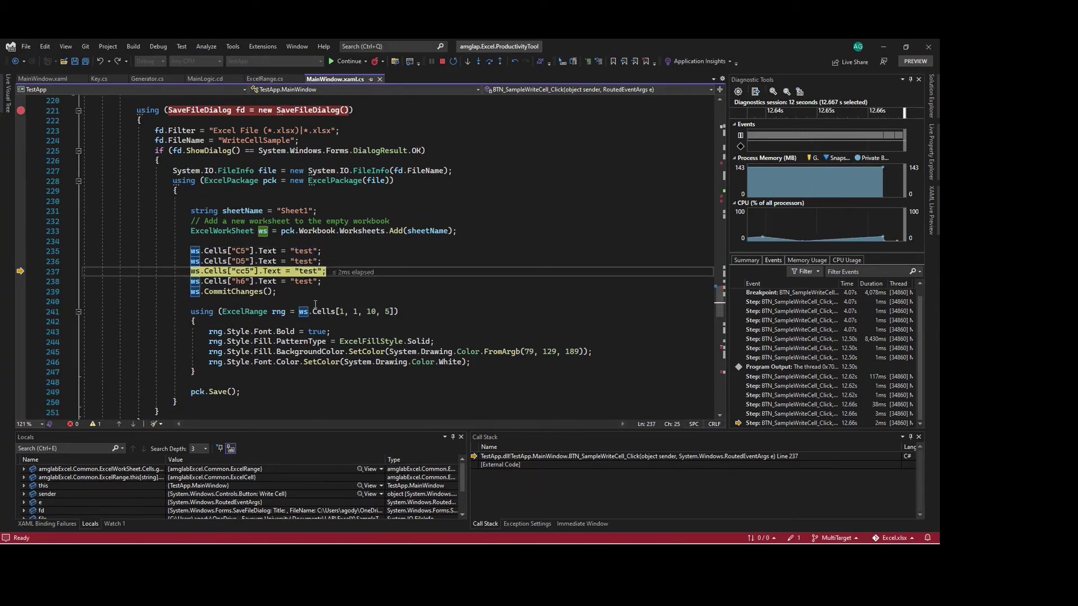
pyautogui.press('F10')
pyautogui.press('F10')
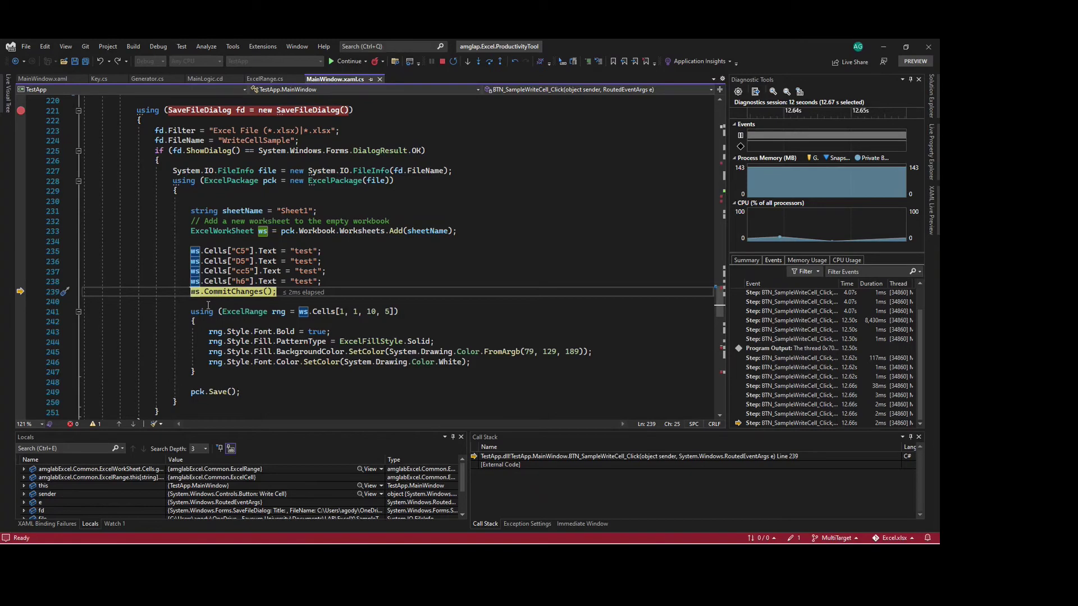
pyautogui.press('F10')
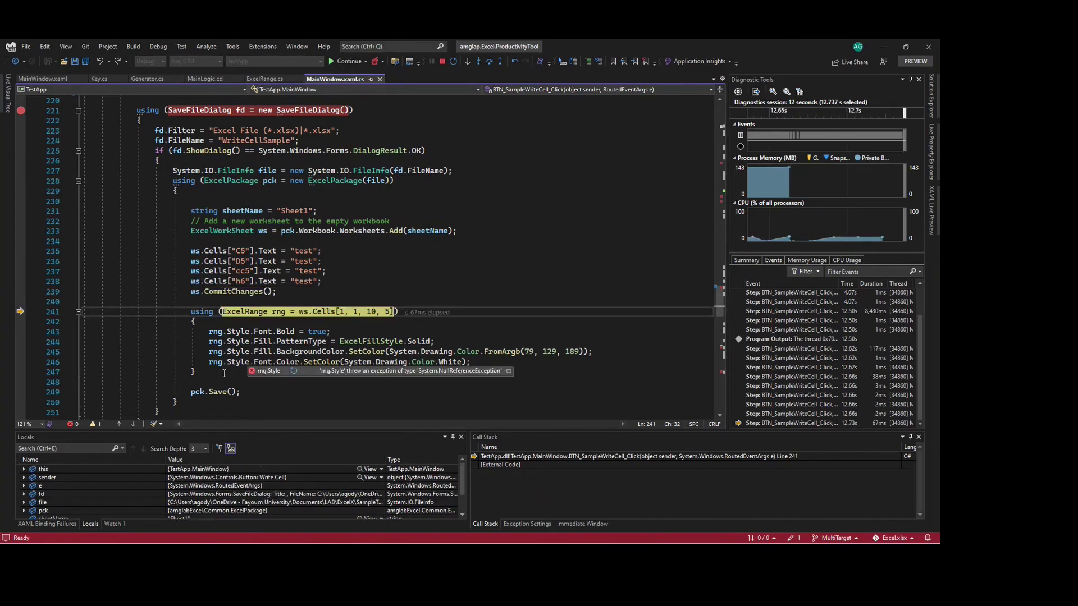
pyautogui.scroll(-2, 187, 297)
pyautogui.moveTo(190, 251); pyautogui.dragTo(216, 310)
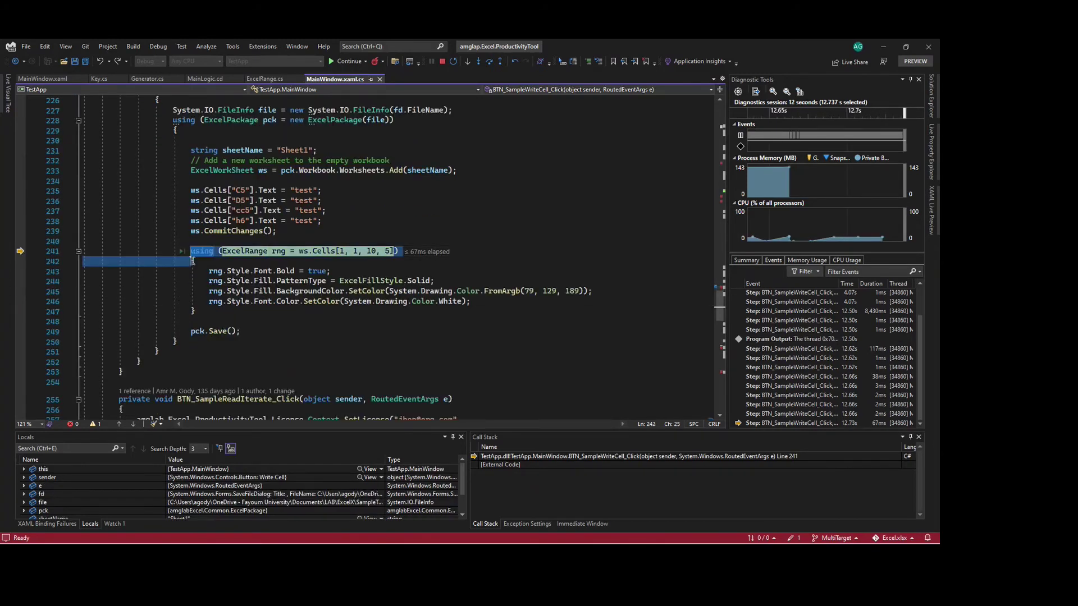
pyautogui.click(474, 260)
pyautogui.moveTo(245, 282)
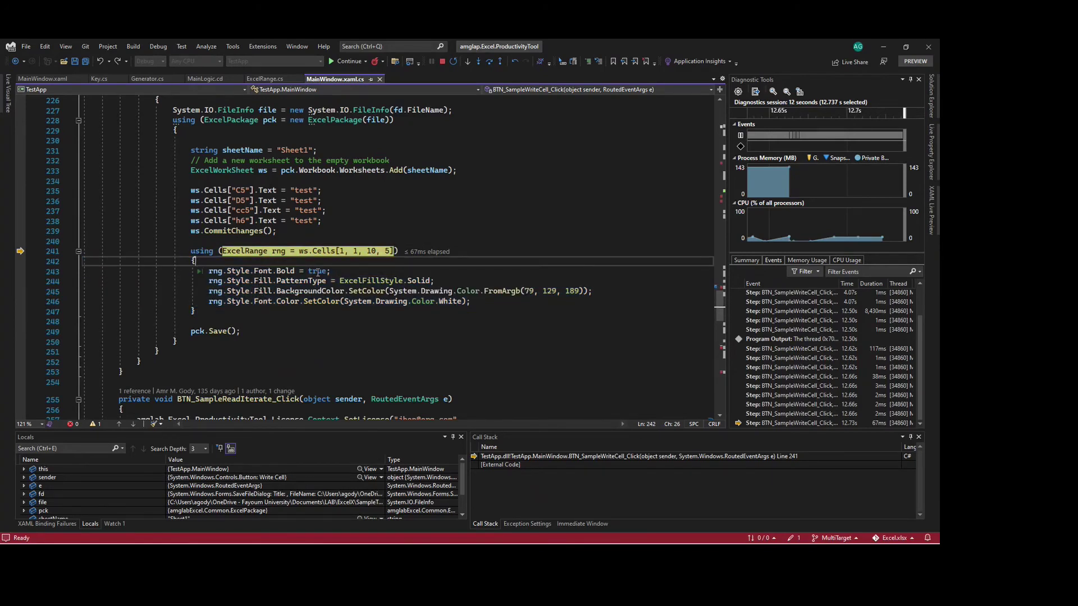
pyautogui.click(288, 251)
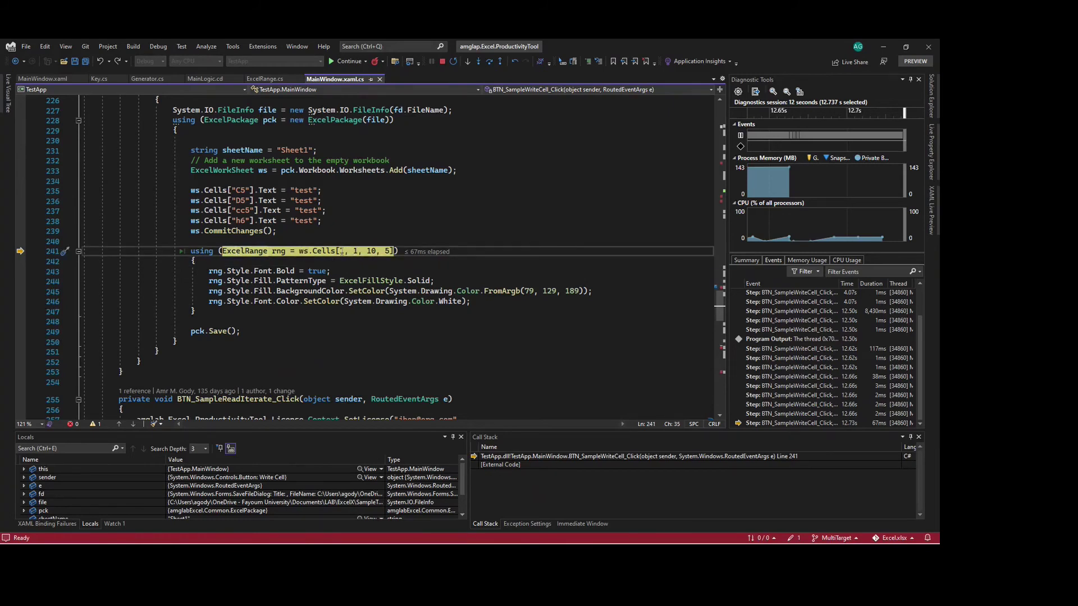
pyautogui.click(340, 251)
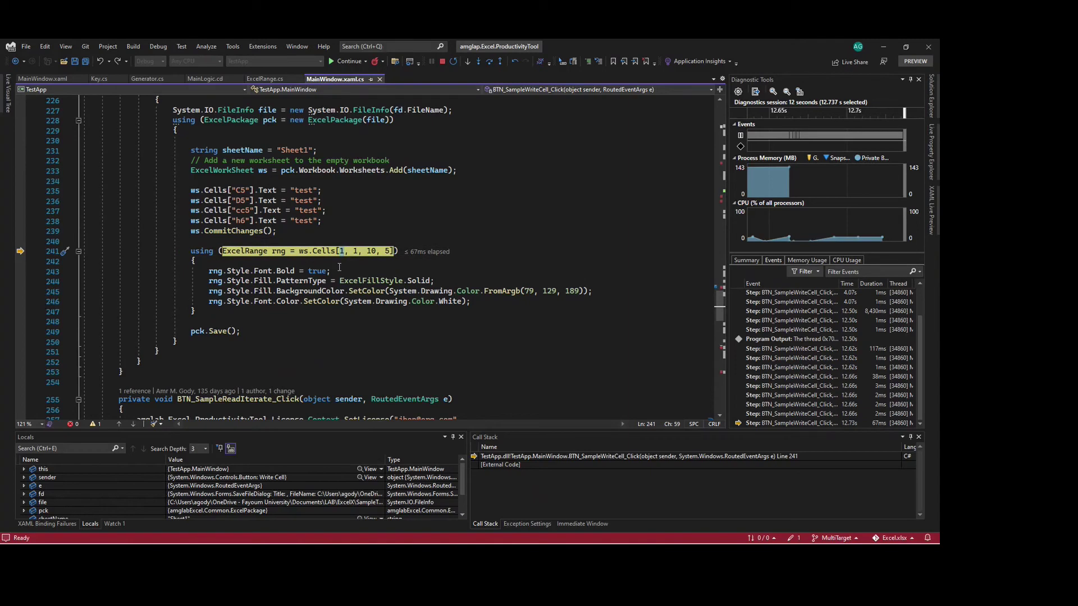
pyautogui.click(356, 251)
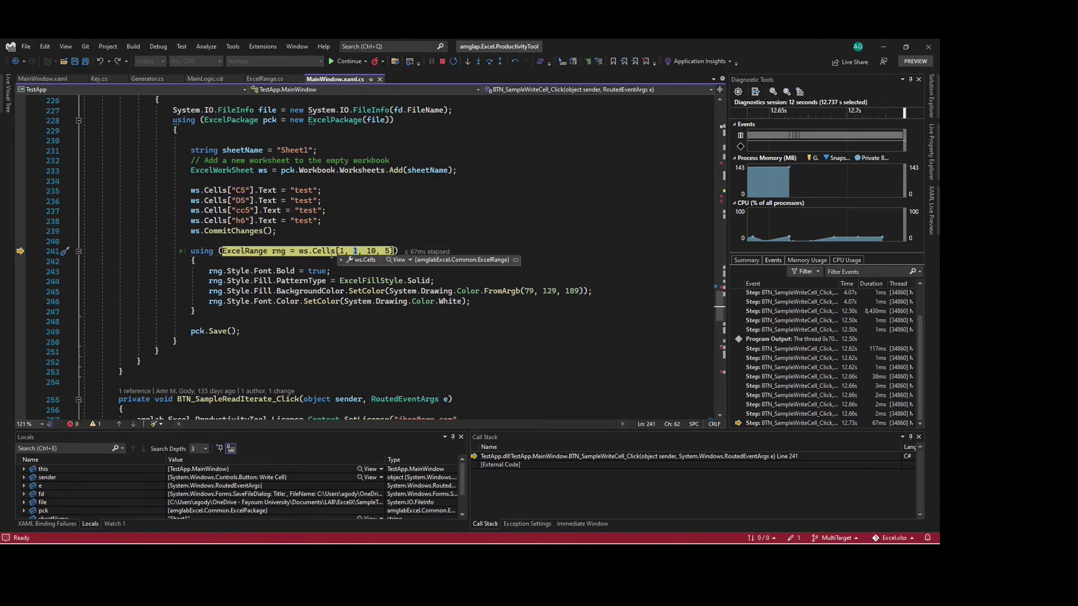
pyautogui.click(342, 251)
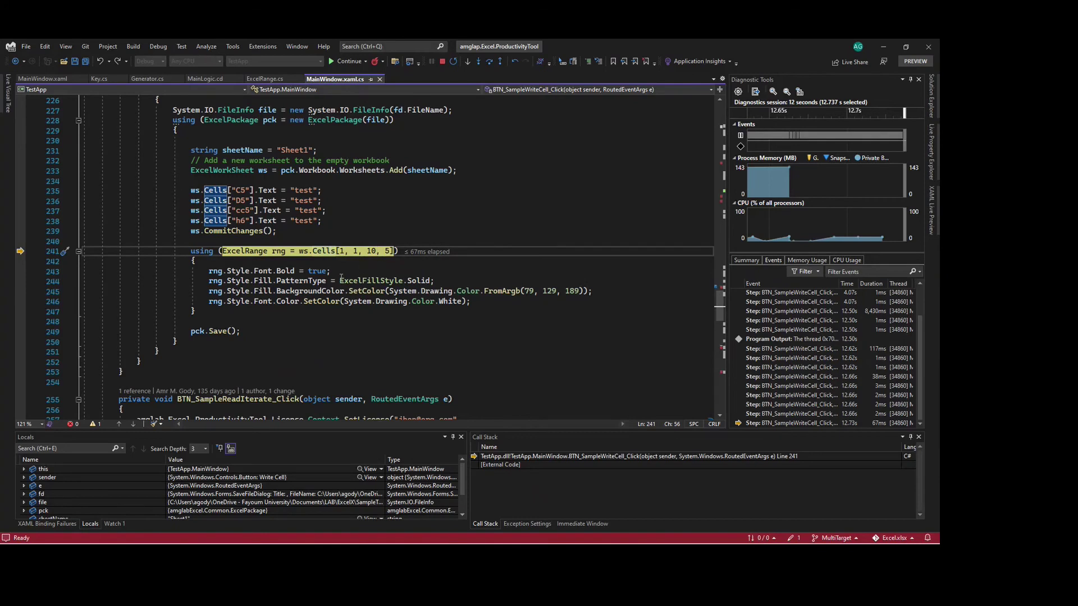
# - Step through the C5:D5 styling: bold font, solid fill pattern and blue background
pyautogui.press('F10')
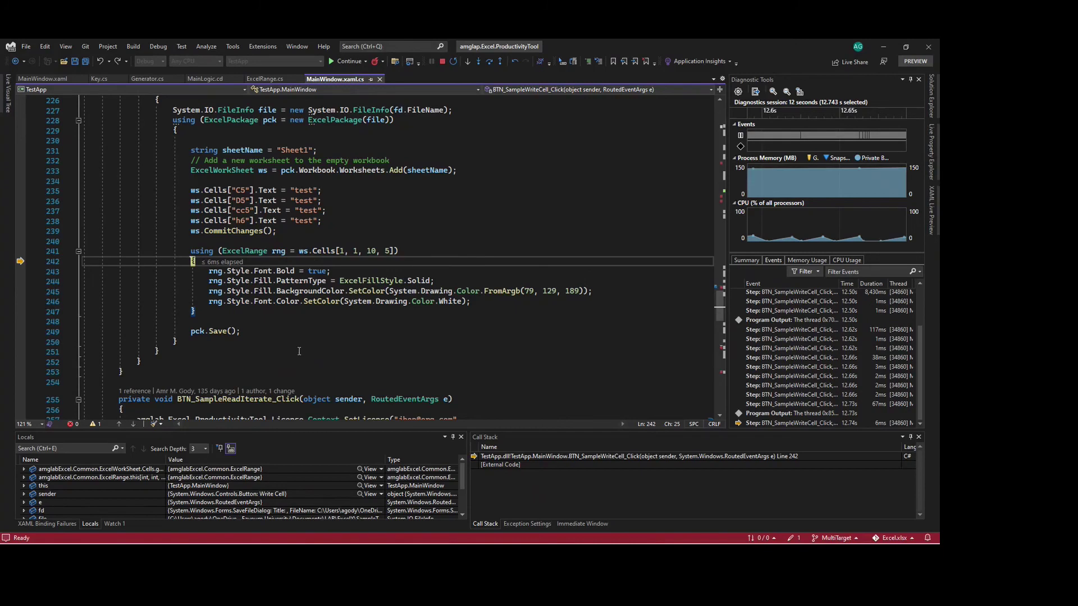
pyautogui.press('F10')
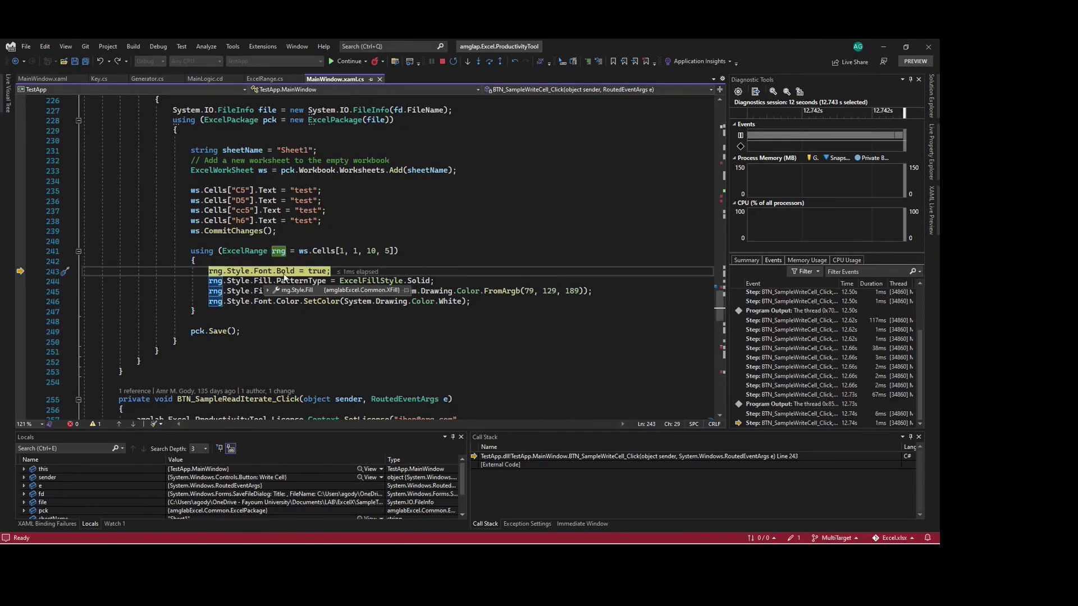
pyautogui.press('F10')
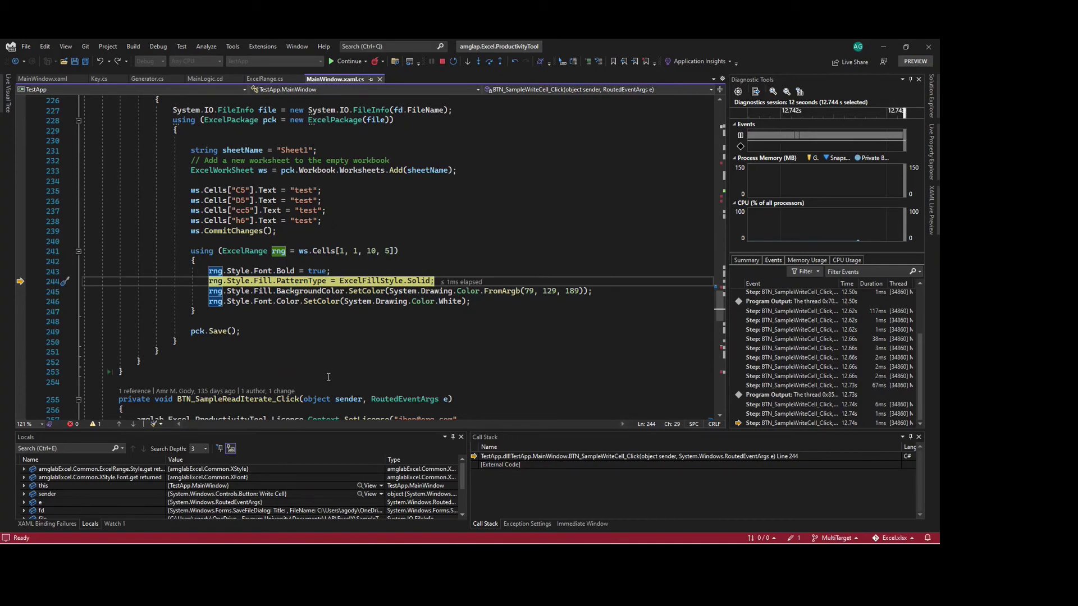
pyautogui.press('F10')
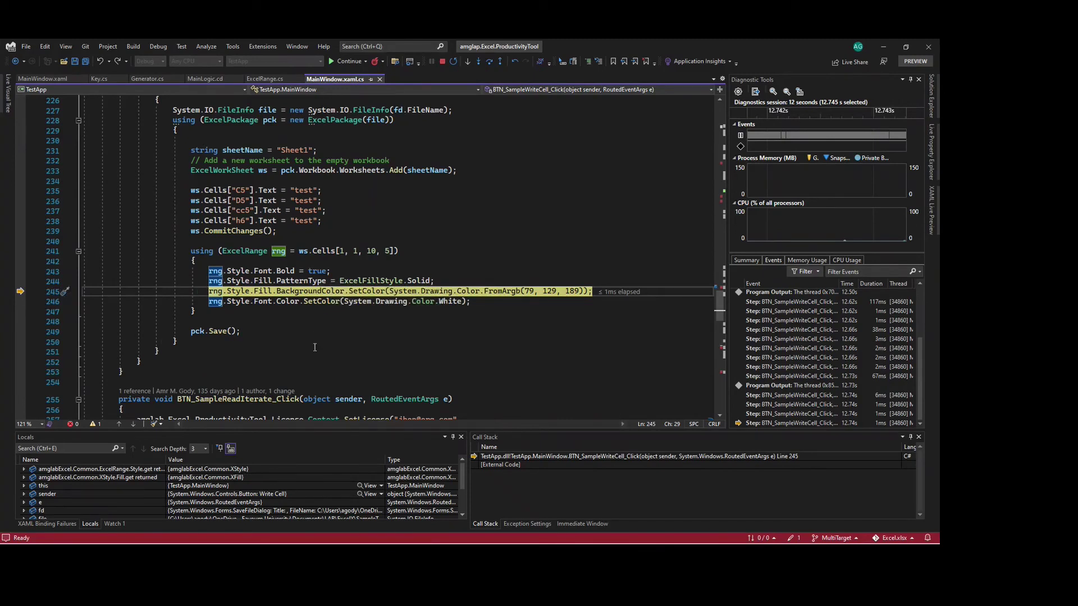
pyautogui.press('F10')
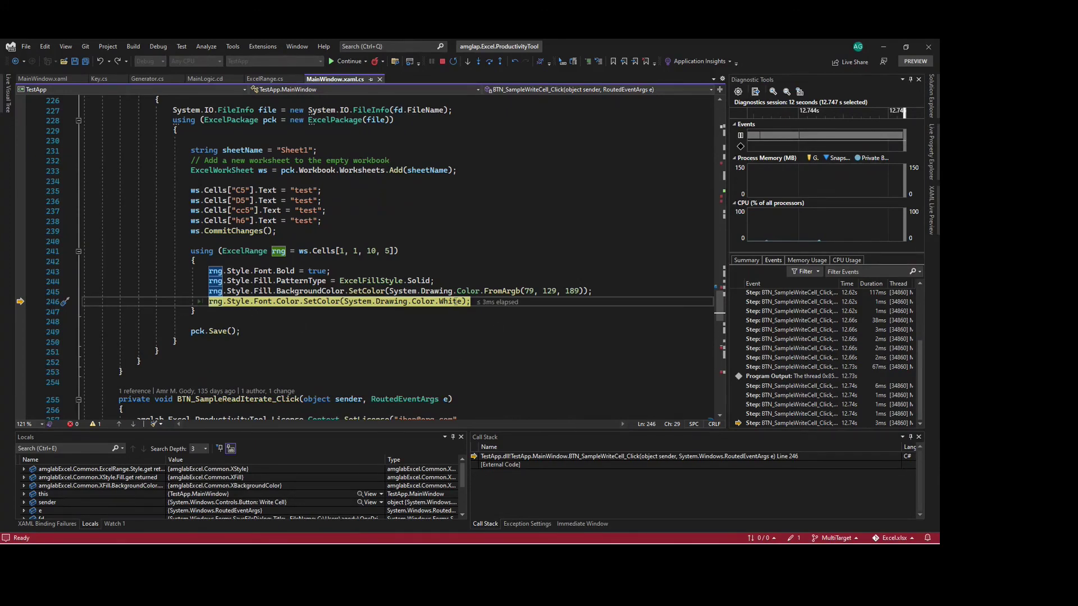
# - Step past the white font and pck.Save(), returning to the test app
pyautogui.press('F10')
pyautogui.press('F10')
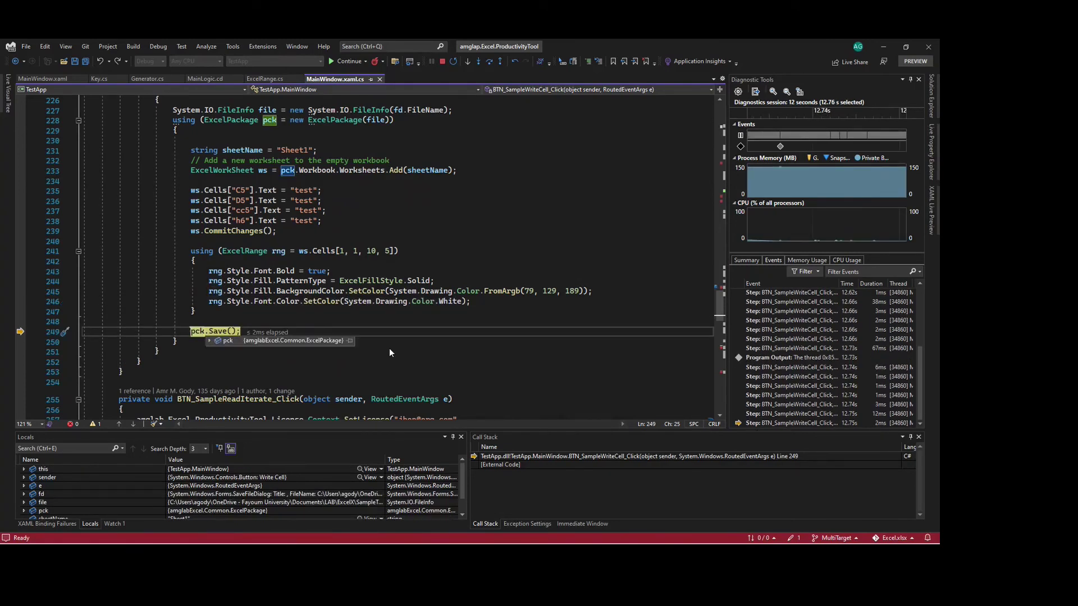
pyautogui.press('F10')
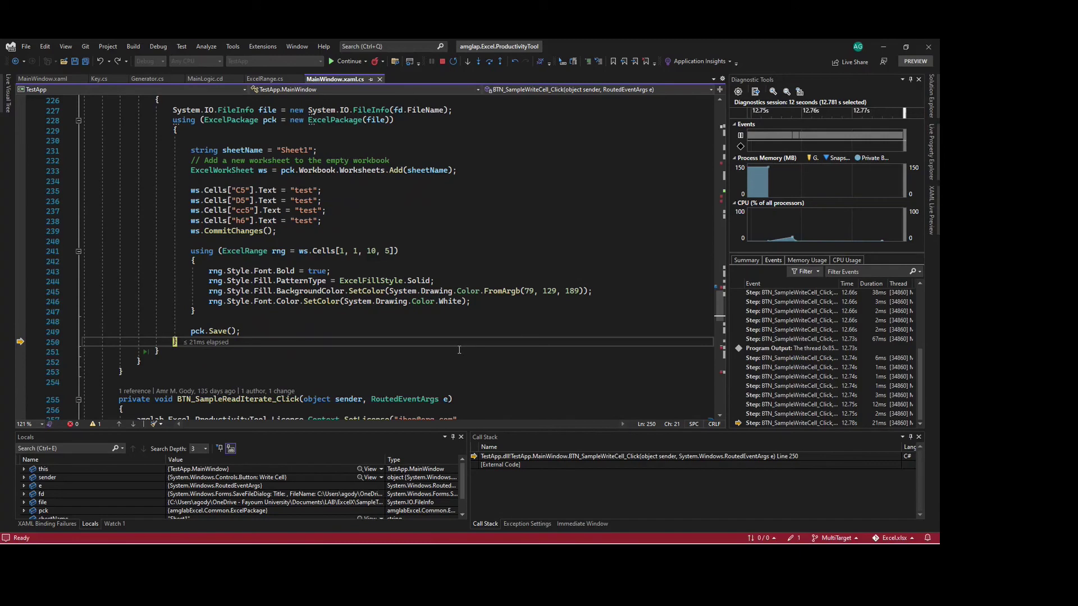
pyautogui.press('F10')
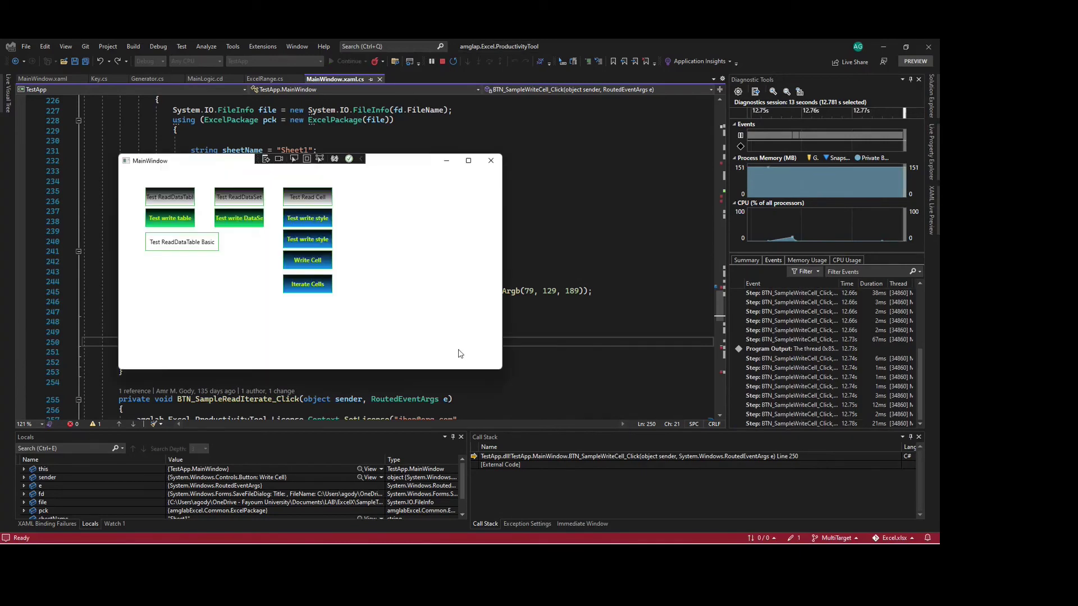
# - Move Excel aside, close the test app to stop debugging, and move Excel back
pyautogui.click(490, 160)
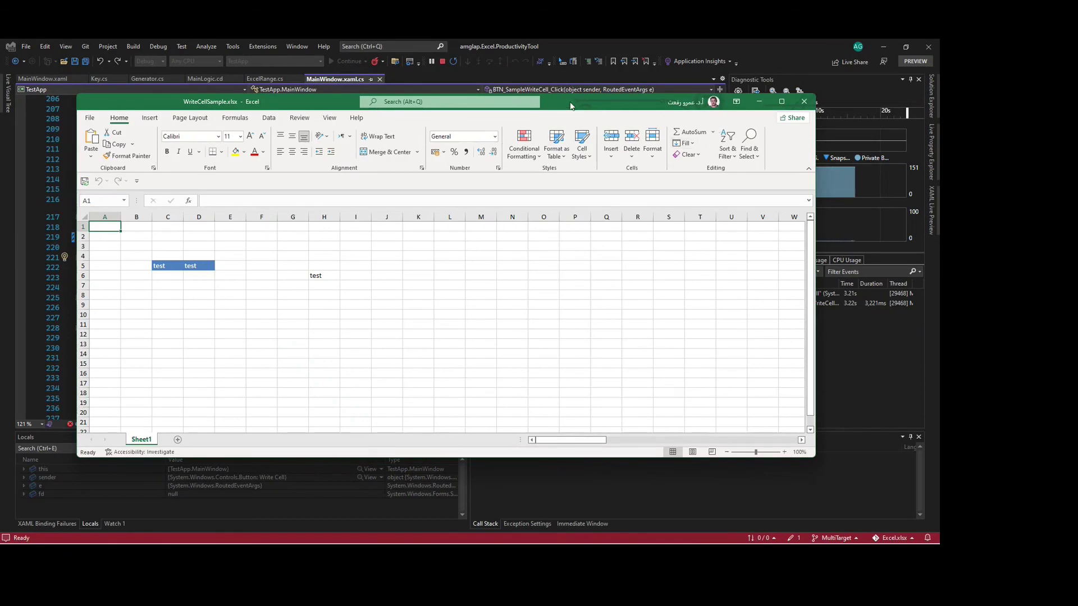
pyautogui.moveTo(580, 112); pyautogui.dragTo(867, 98)
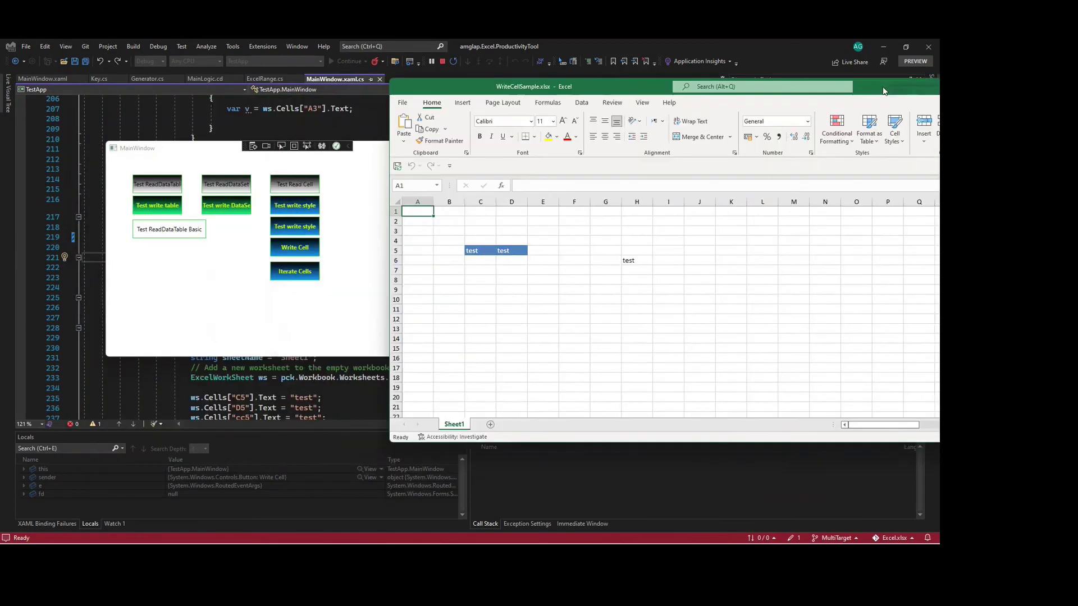
pyautogui.click(384, 148)
pyautogui.click(477, 147)
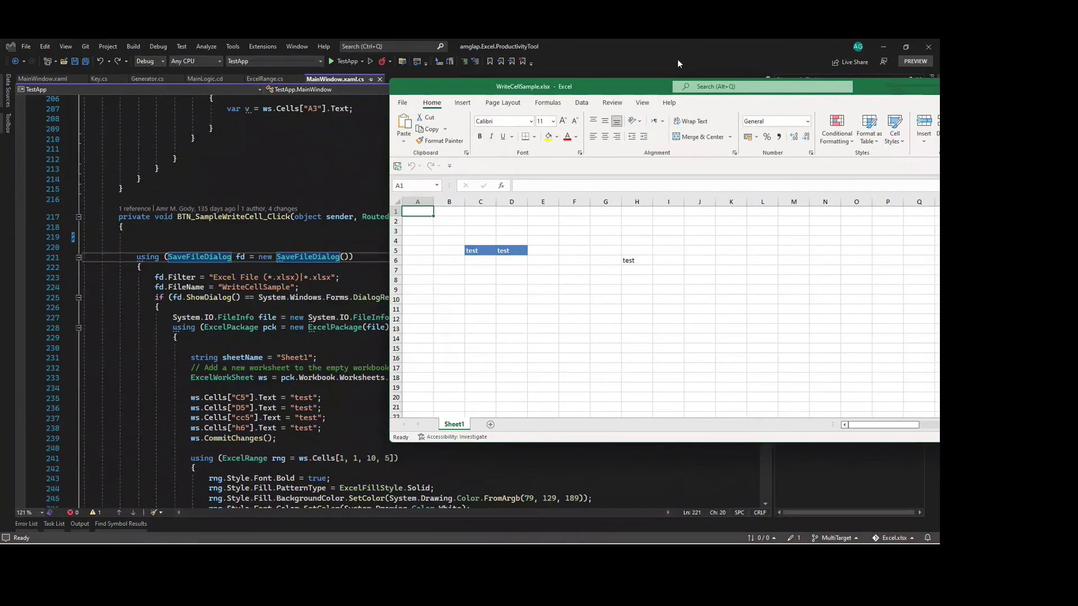
pyautogui.moveTo(615, 95); pyautogui.dragTo(585, 158)
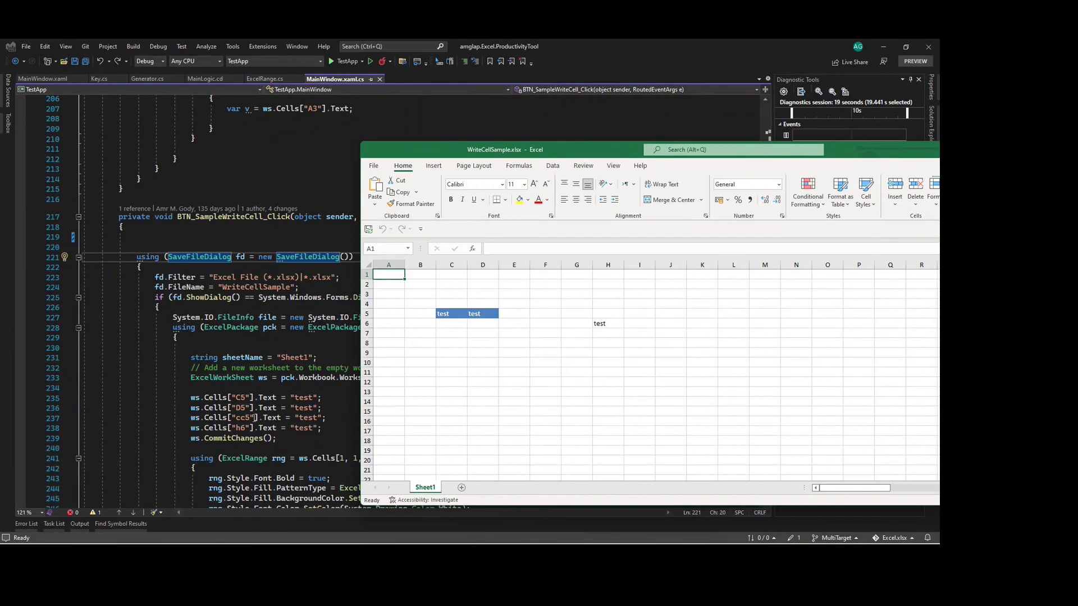
# - Select the styled C5:D5 cells and the H6 'test' value to check them
pyautogui.click(452, 313)
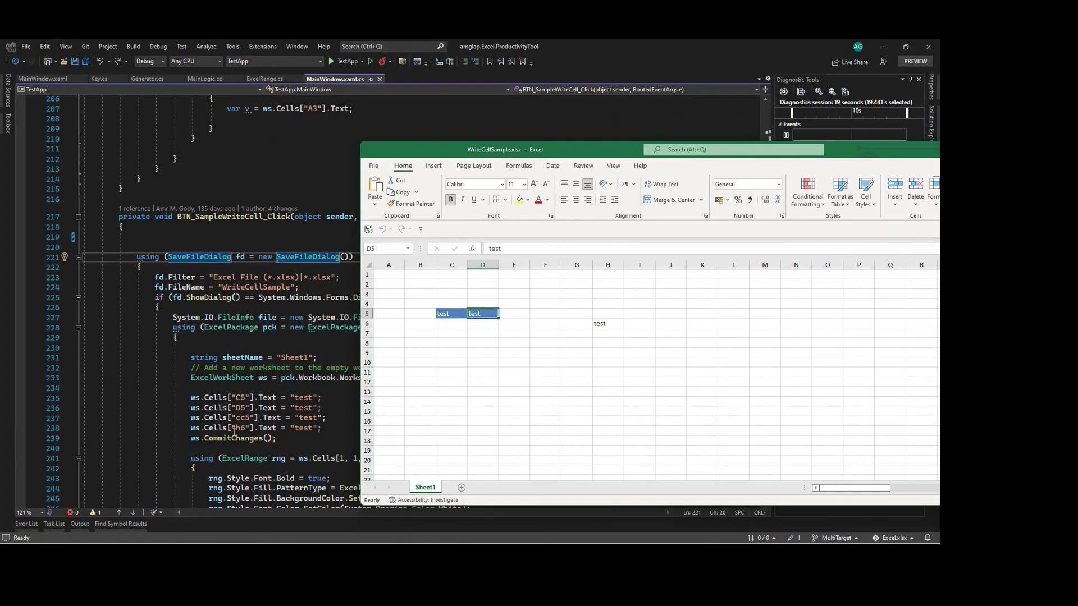
pyautogui.click(606, 322)
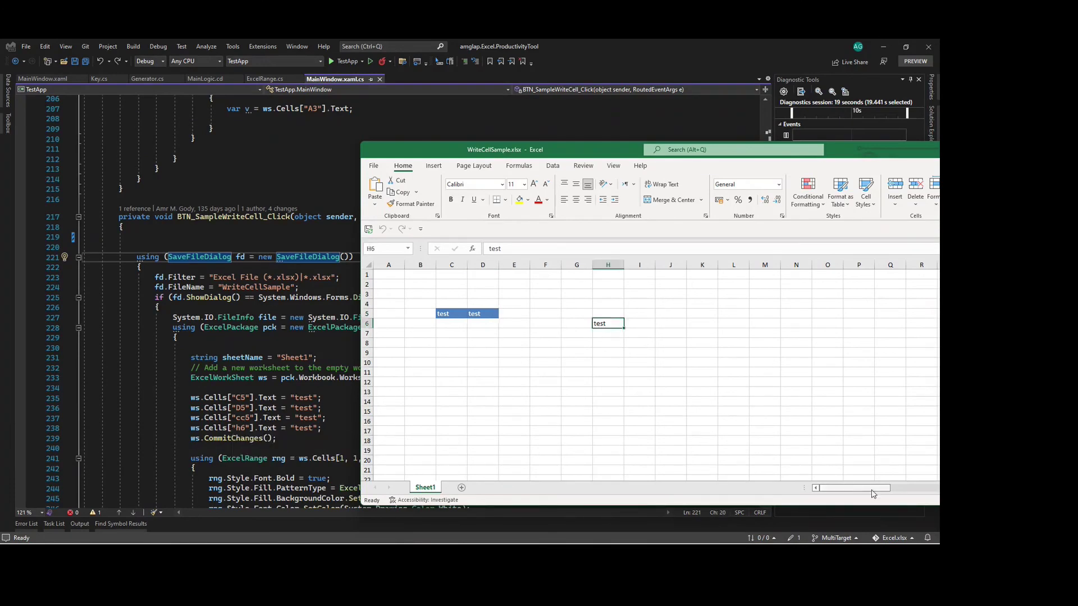
pyautogui.moveTo(873, 488); pyautogui.dragTo(923, 489)
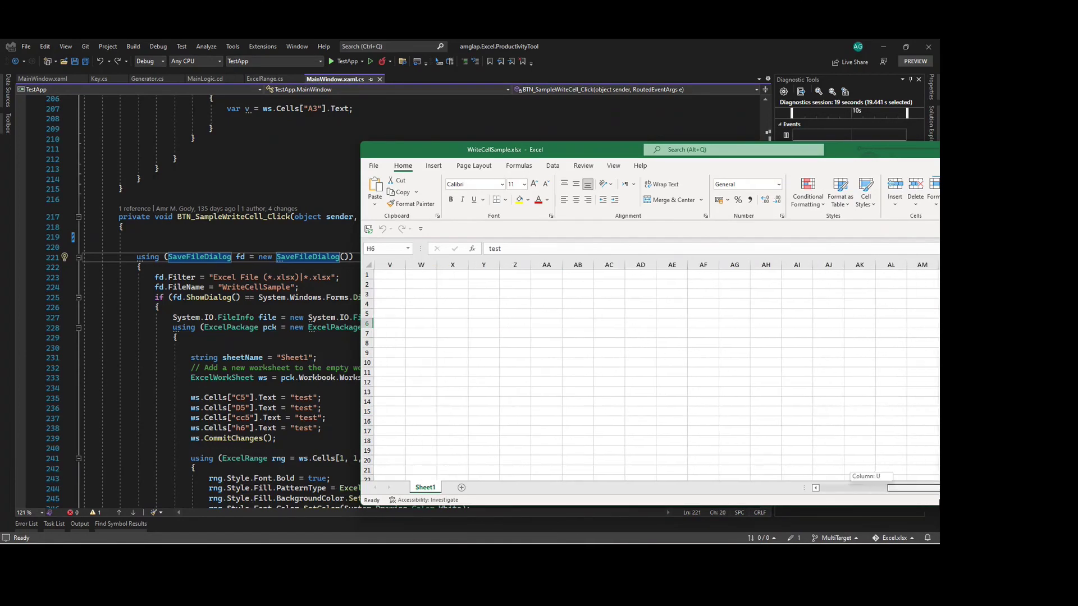
pyautogui.moveTo(939, 506); pyautogui.dragTo(935, 502)
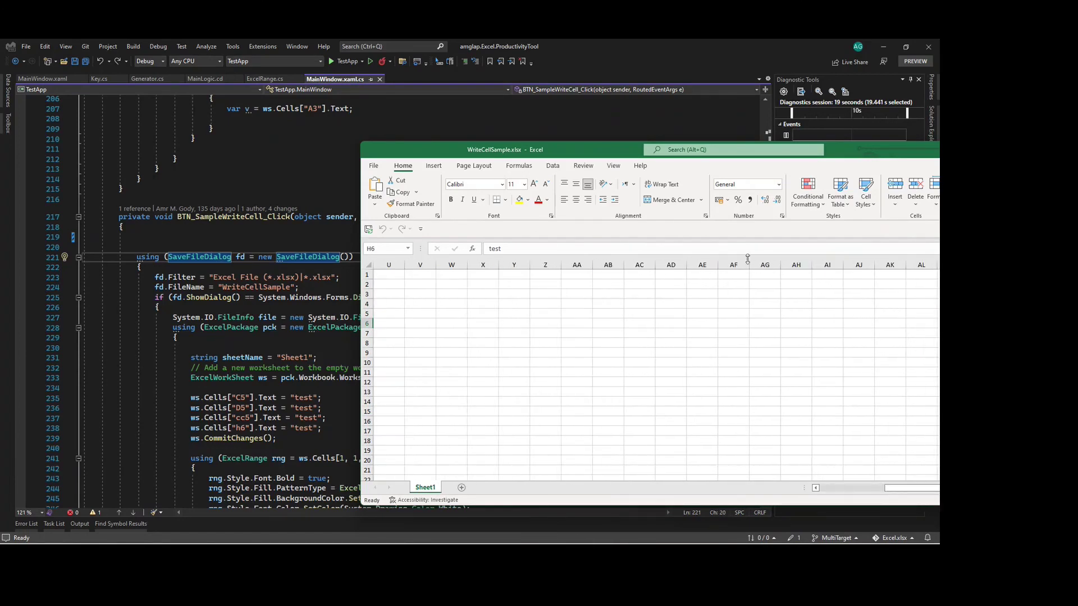
pyautogui.scroll(-2, 626, 373)
pyautogui.keyDown('ctrl'); pyautogui.scroll(-2, 789, 403); pyautogui.keyUp('ctrl')
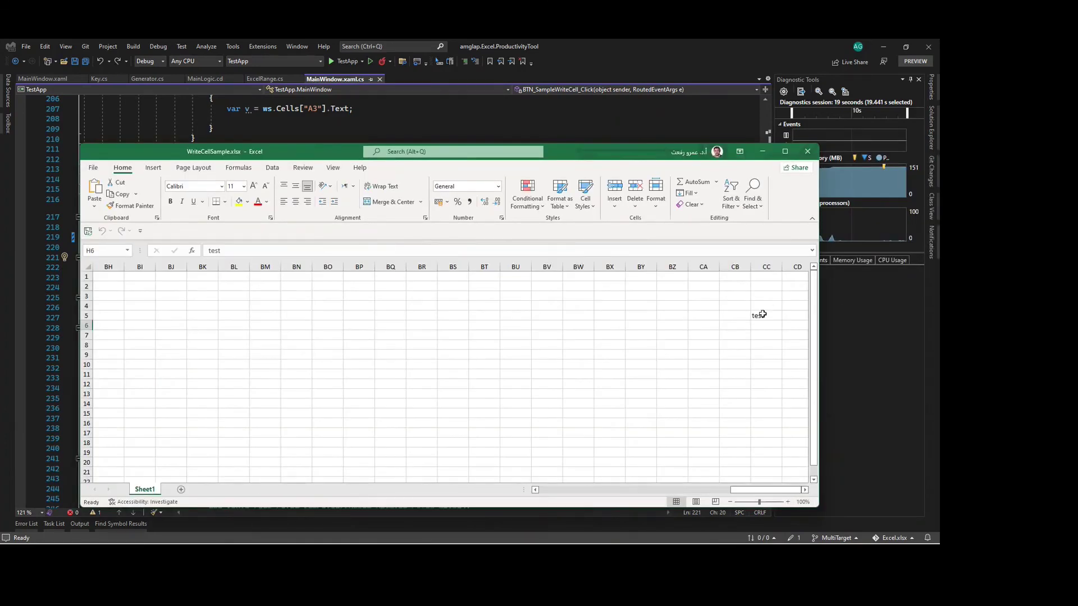
# - Recheck CC5, bold D5, the C5:D5 range and the 'test' value in H6
pyautogui.click(762, 316)
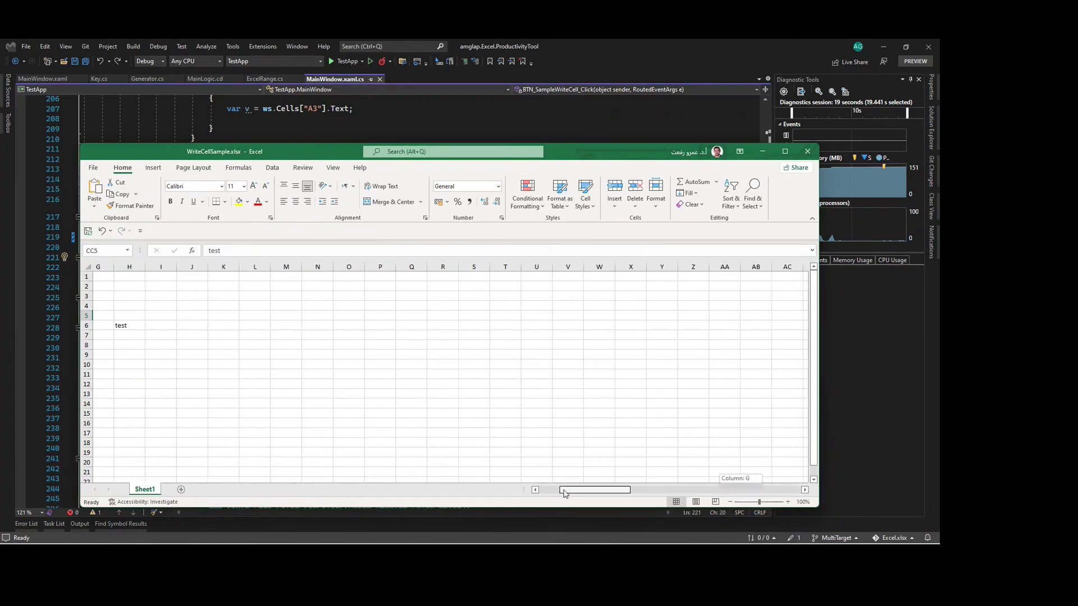
pyautogui.moveTo(741, 493); pyautogui.dragTo(581, 492)
pyautogui.click(200, 316)
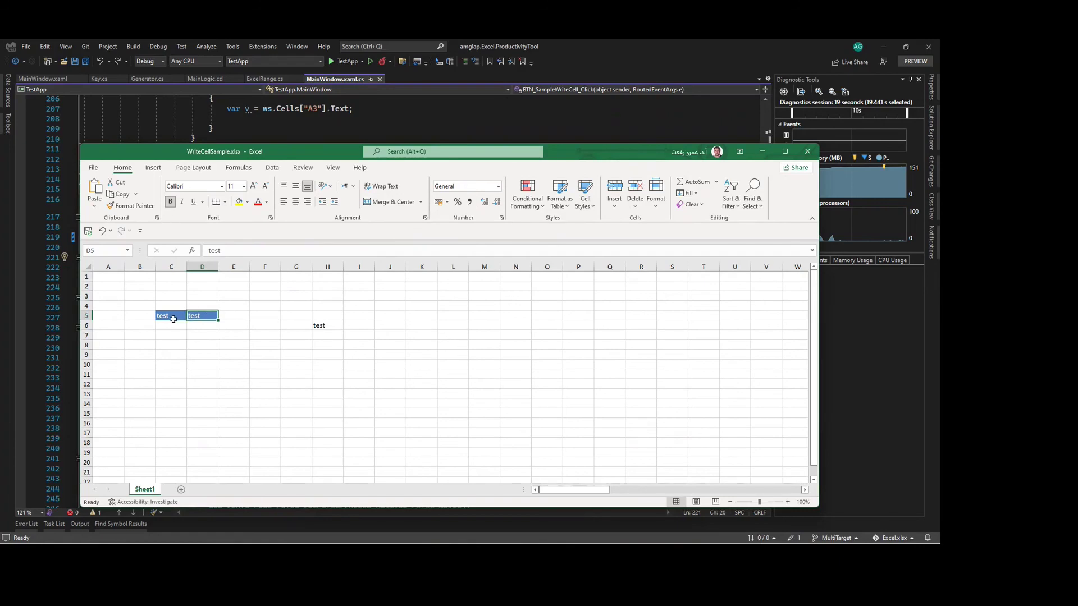
pyautogui.moveTo(172, 319); pyautogui.dragTo(210, 320)
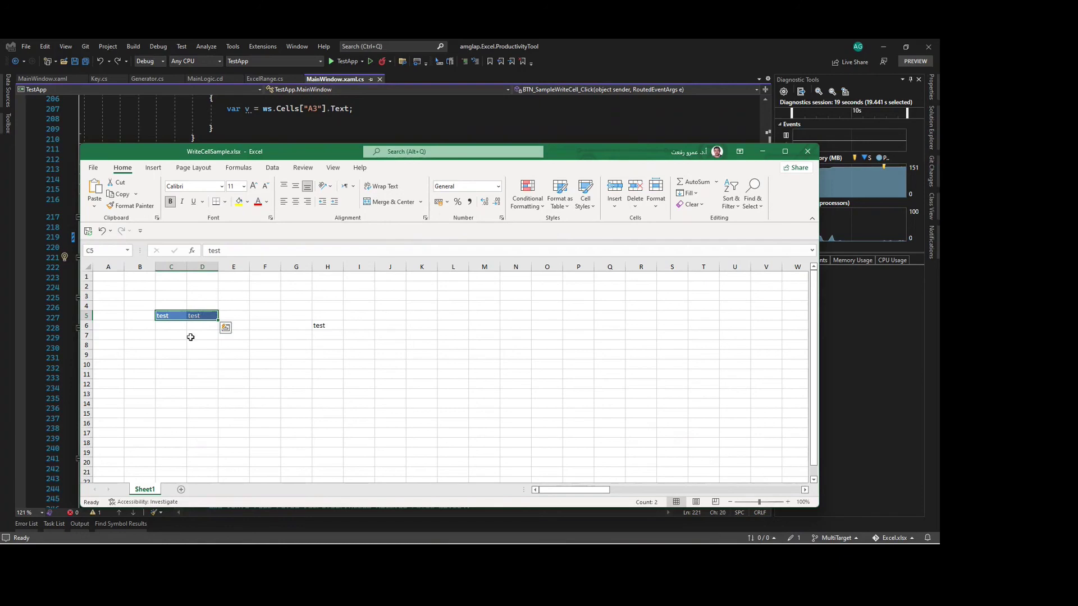
pyautogui.click(169, 327)
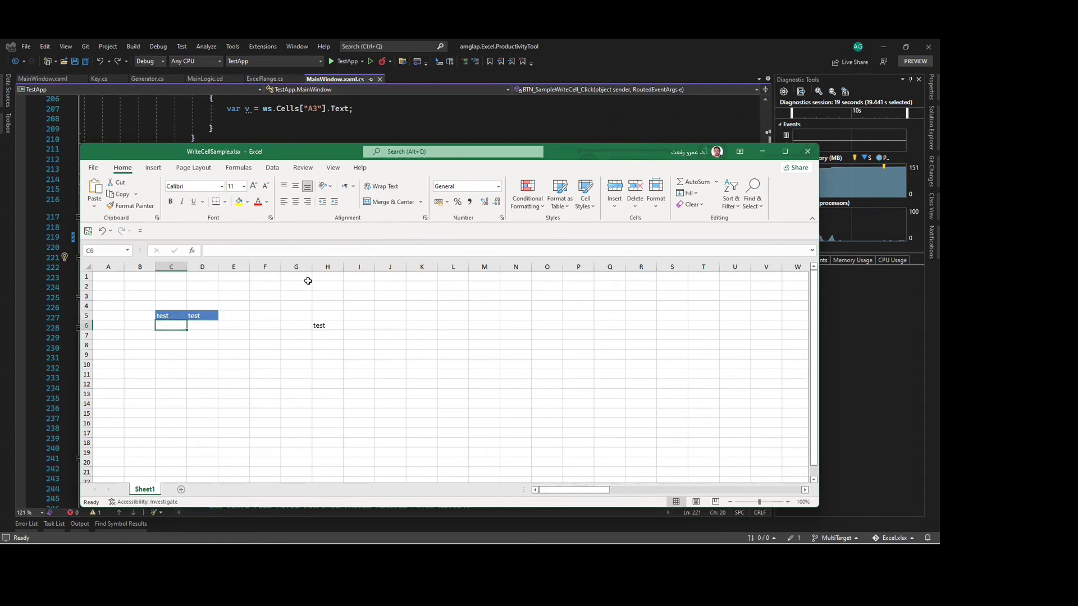
pyautogui.click(320, 326)
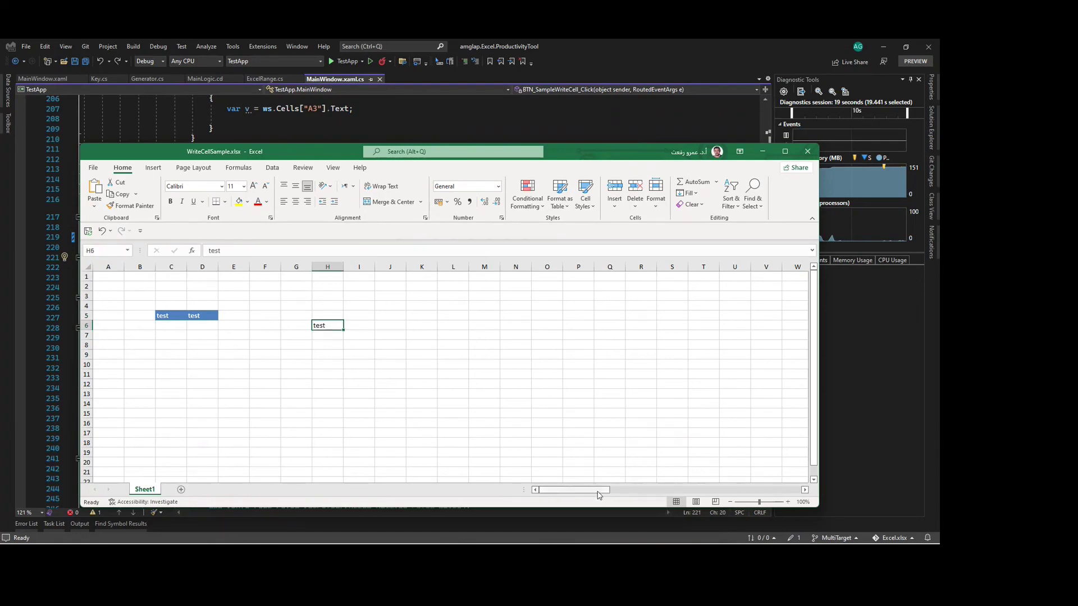
pyautogui.moveTo(607, 491)
pyautogui.mouseDown()
pyautogui.moveTo(736, 494)
pyautogui.moveTo(565, 490)
pyautogui.mouseUp()
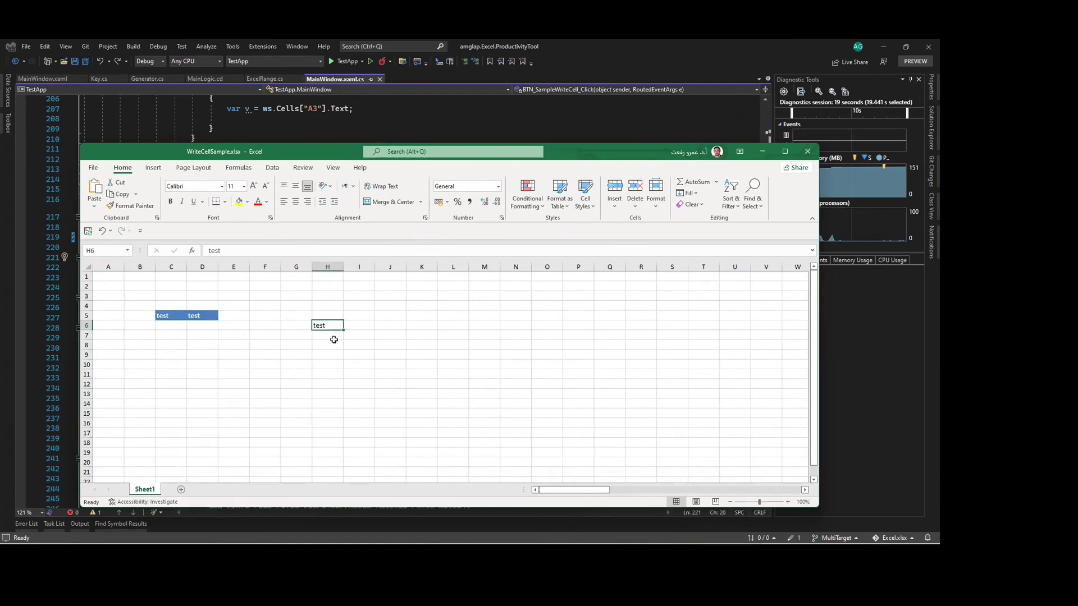